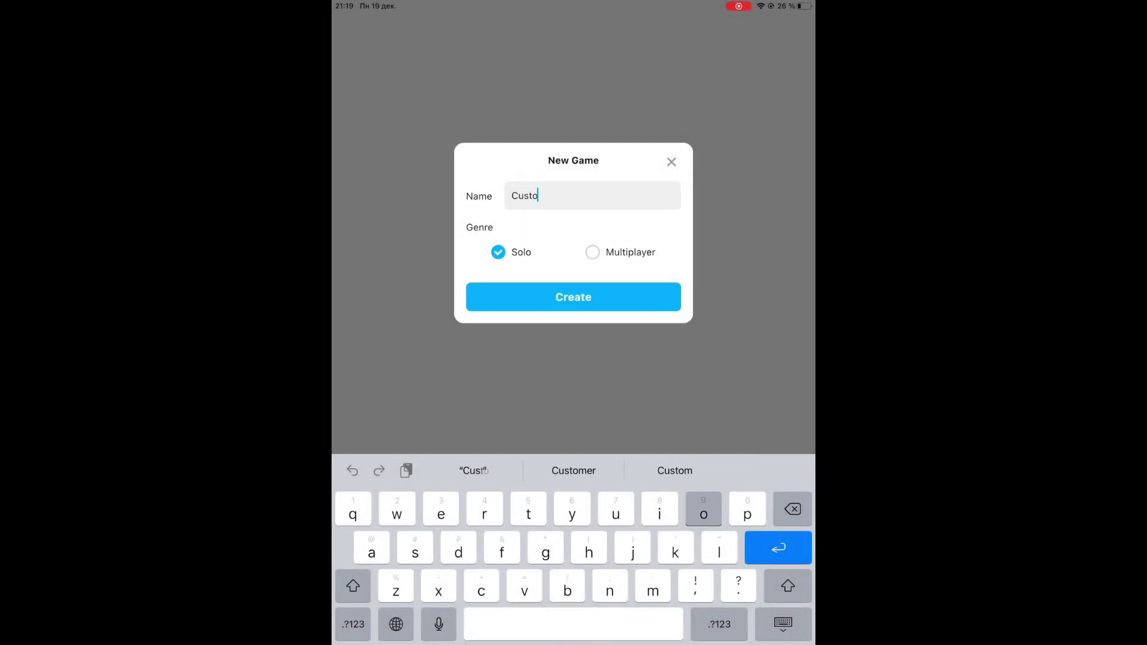
pyautogui.write('m Shop')
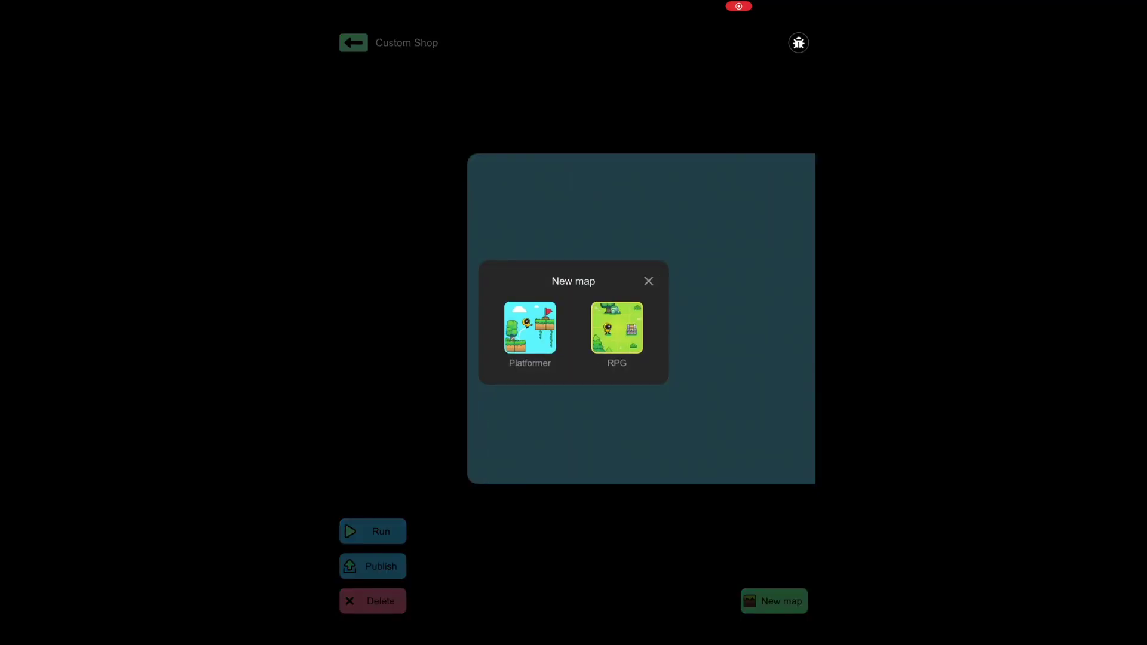
# Create a 32x32 RPG map named 'Custom Shop' in landscape orientation
pyautogui.click(616, 329)
pyautogui.press('Escape')
pyautogui.click(616, 329)
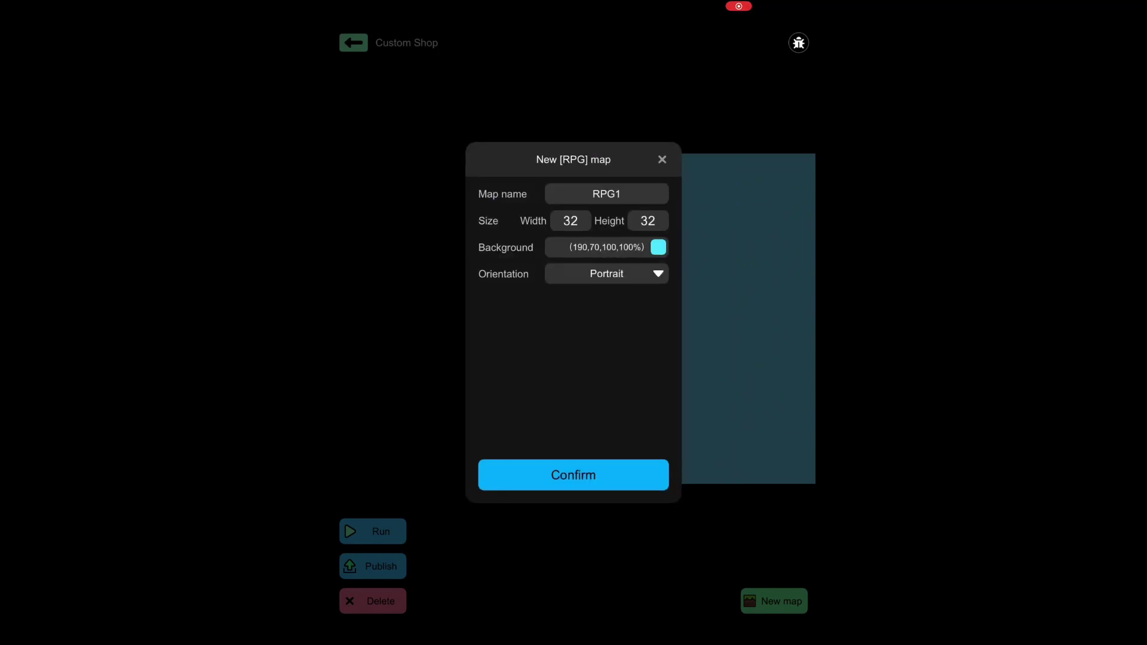
pyautogui.click(606, 194)
pyautogui.press('BackSpace')
pyautogui.press('BackSpace')
pyautogui.press('BackSpace')
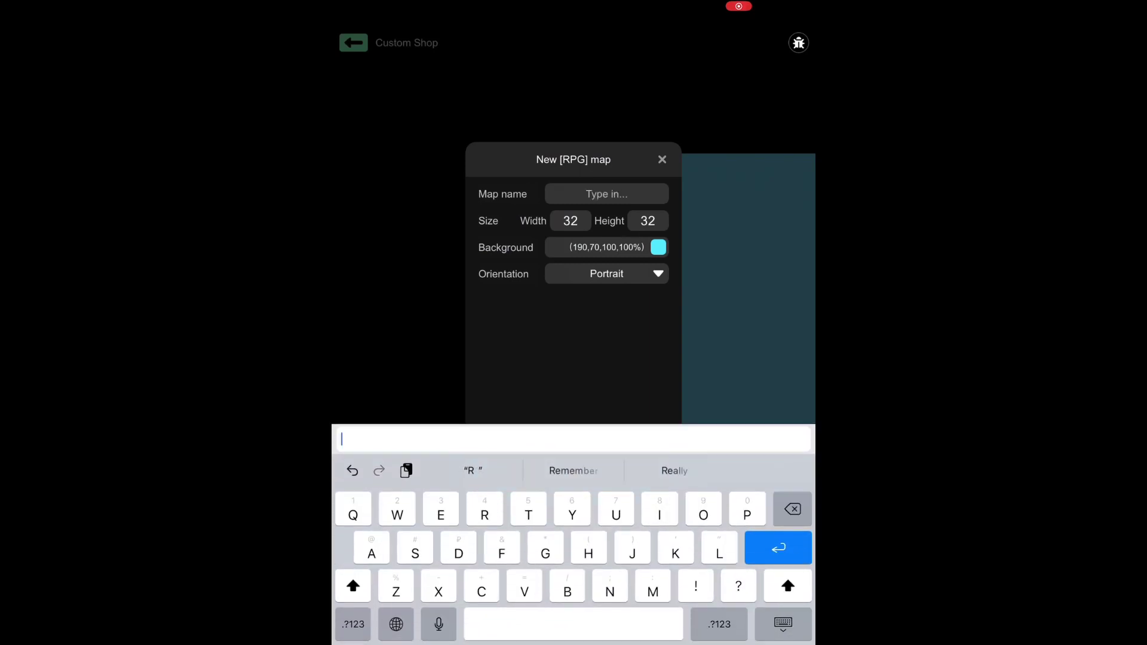
pyautogui.write('Custom ')
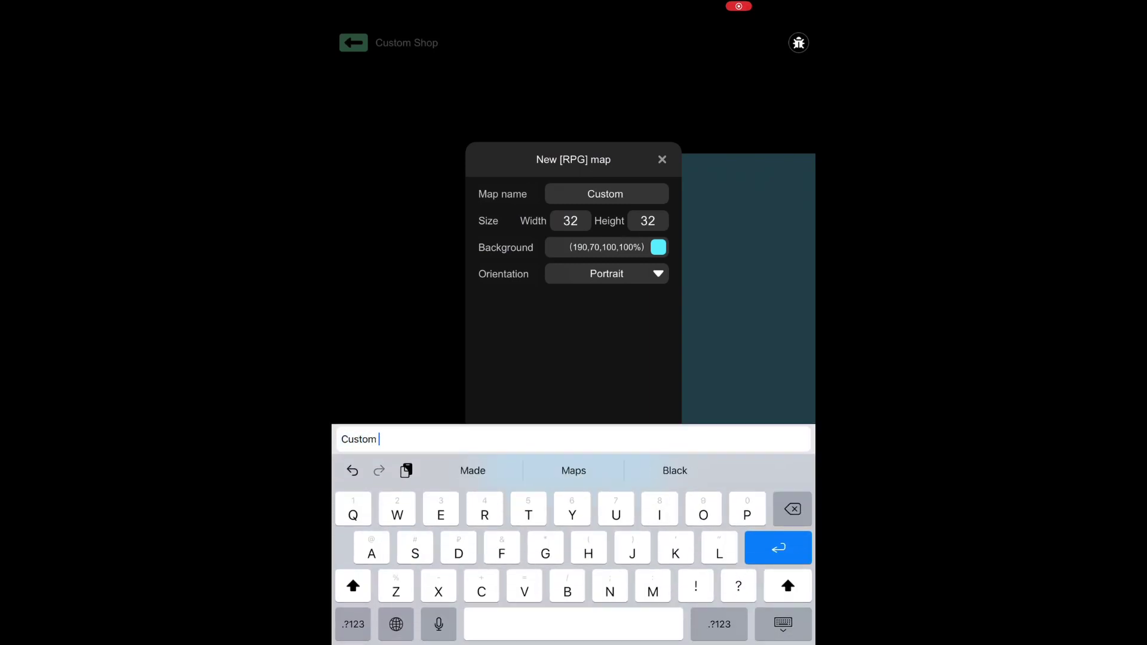
pyautogui.write('Shop')
pyautogui.press('Return')
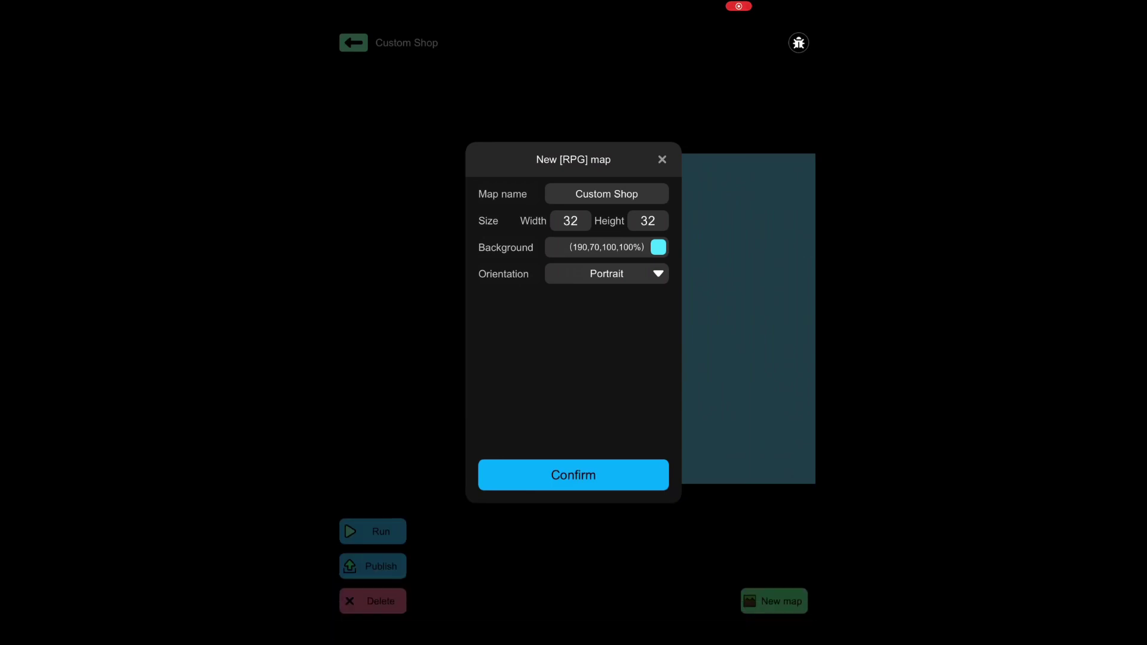
pyautogui.click(606, 273)
pyautogui.click(605, 314)
pyautogui.click(573, 475)
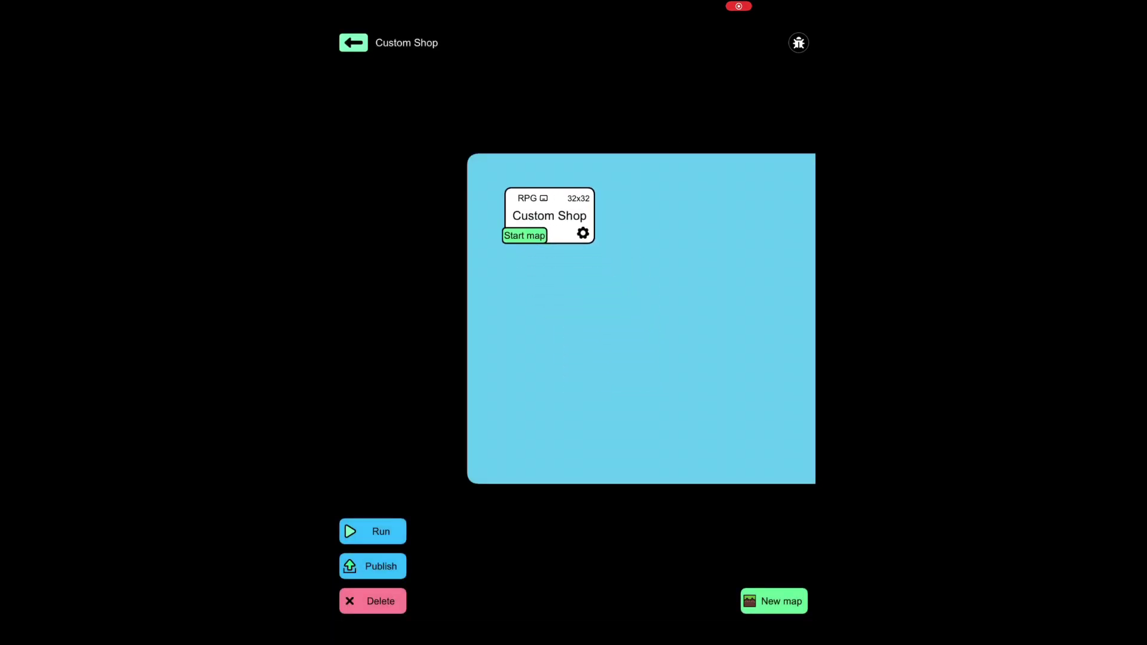
# Open the Custom Shop map and delete all 81 starter assets
pyautogui.click(548, 215)
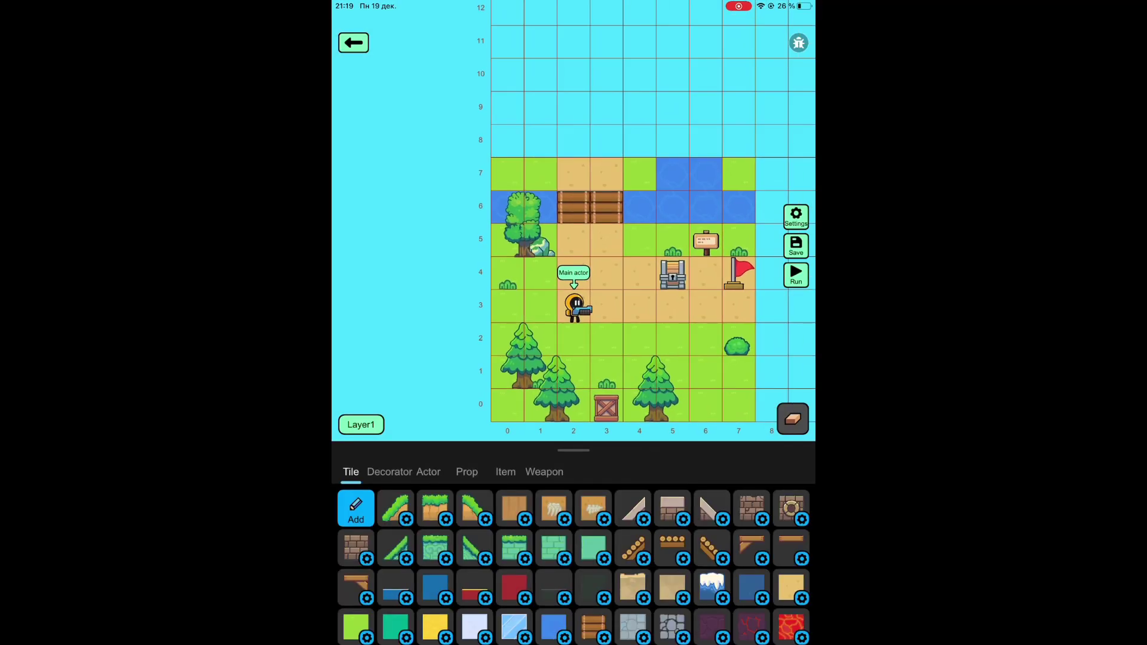
pyautogui.scroll(-3, 628, 269)
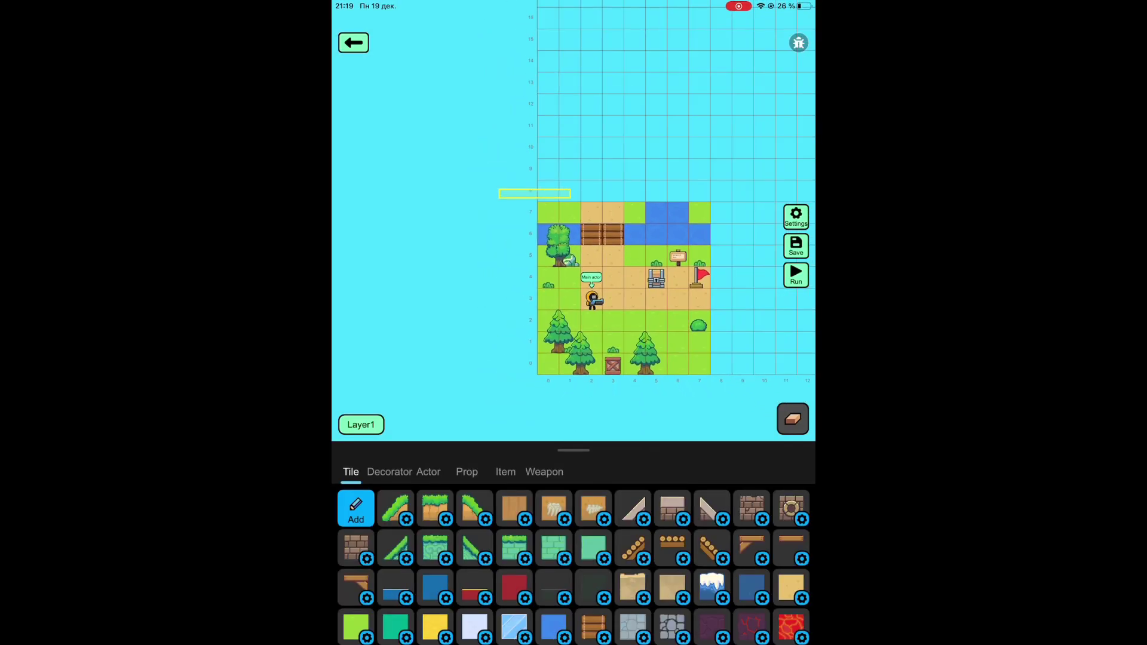
pyautogui.moveTo(538, 202); pyautogui.dragTo(710, 374)
pyautogui.click(600, 342)
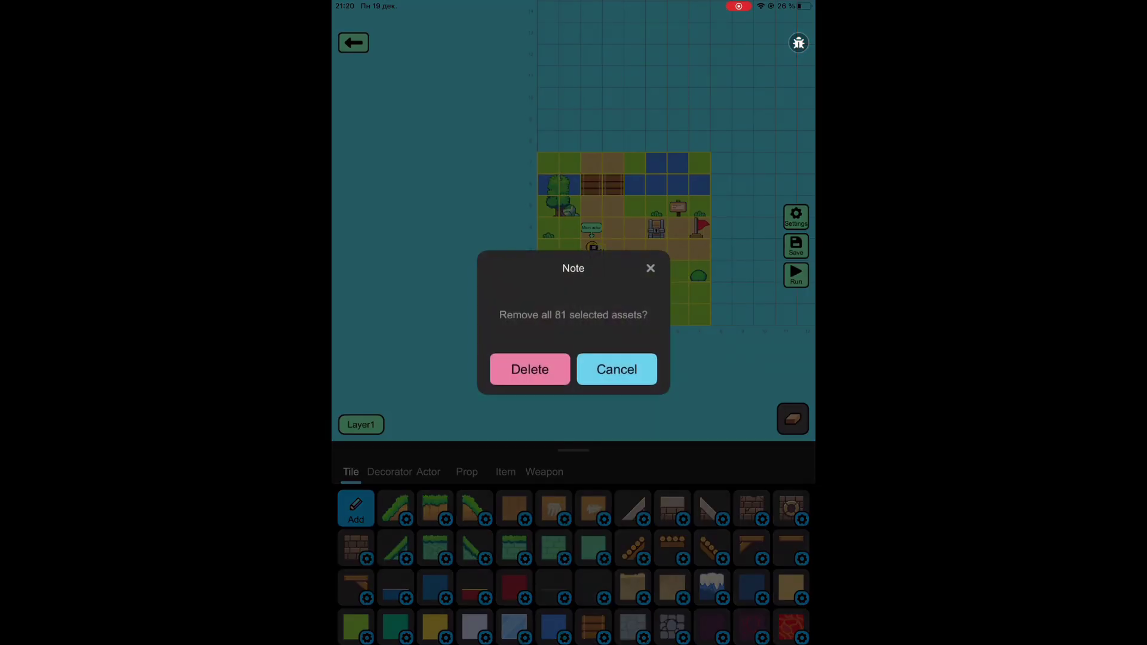
pyautogui.click(527, 368)
pyautogui.scroll(3, 627, 224)
# Place the orange character as the map's main actor
pyautogui.click(428, 471)
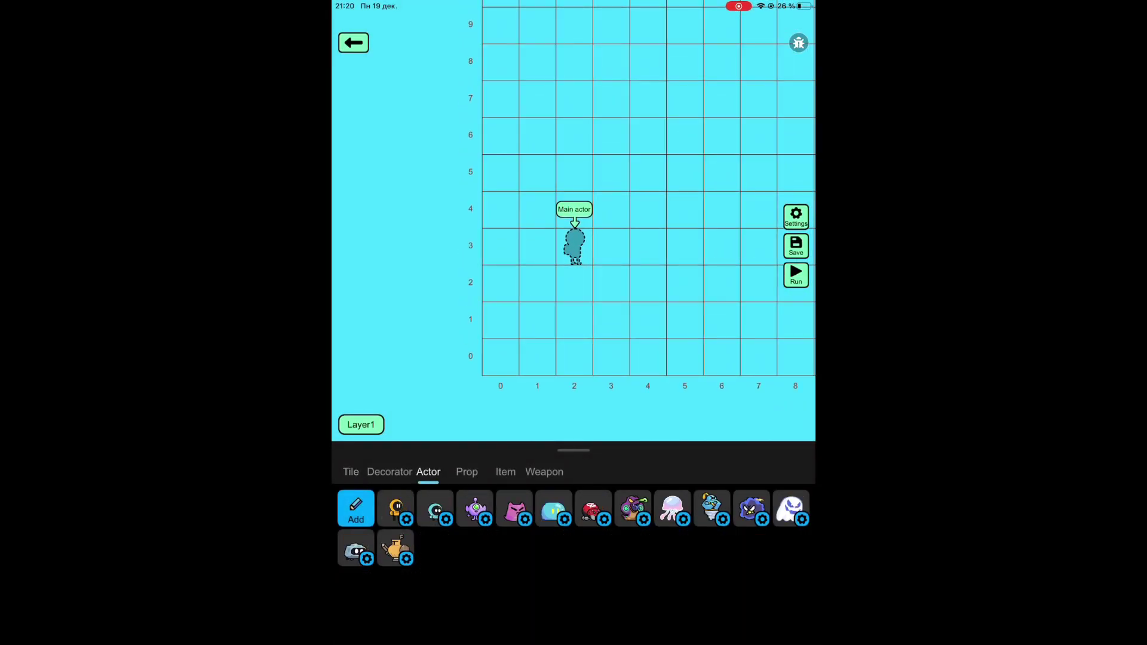
pyautogui.click(396, 507)
pyautogui.click(573, 283)
pyautogui.click(612, 251)
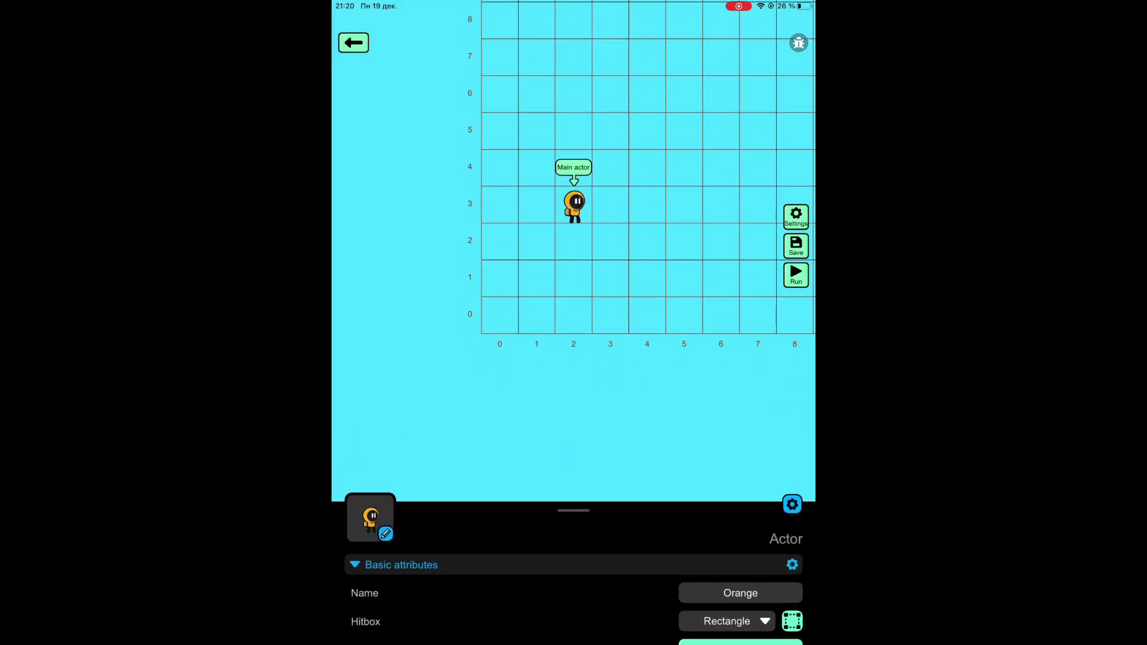
pyautogui.scroll(3, 574, 224)
# Select the grass tile from the tile collection
pyautogui.click(389, 472)
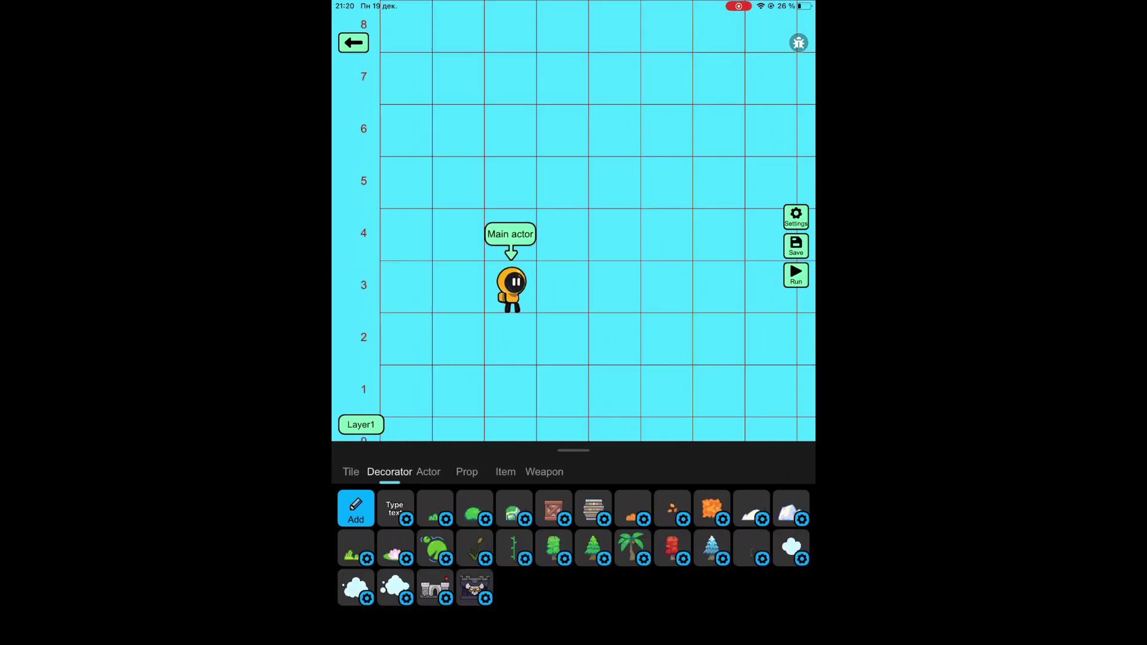
pyautogui.click(350, 472)
pyautogui.click(435, 507)
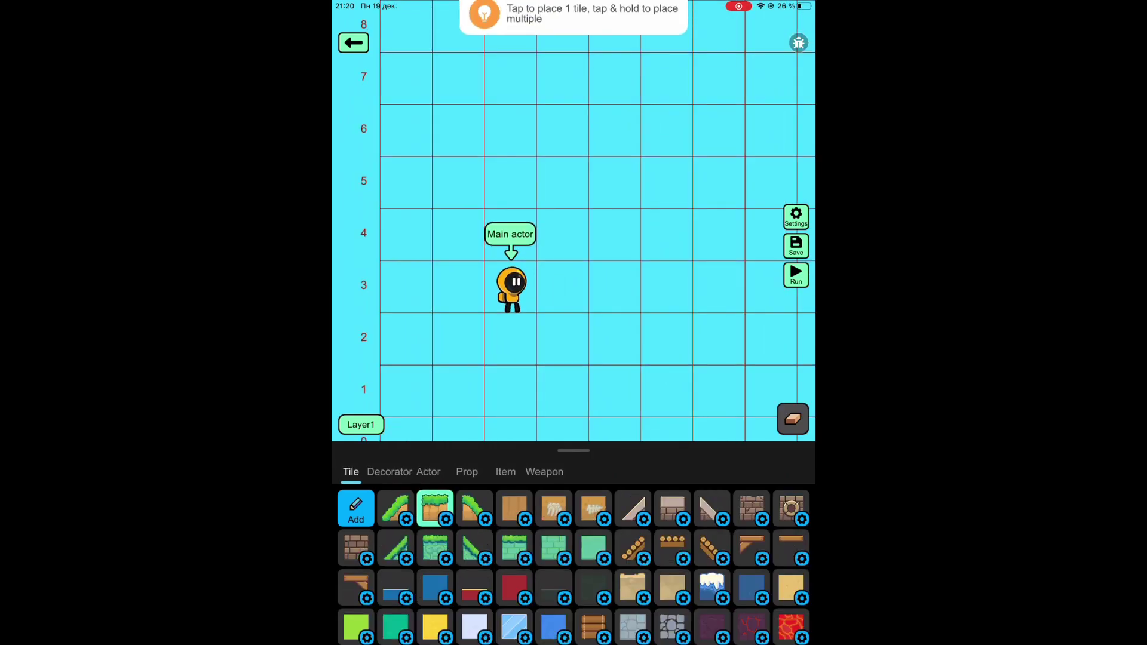
pyautogui.scroll(-3, 573, 224)
# Place two grass tiles, then draw and save a boxed 'your asset' decorator
pyautogui.click(519, 315)
pyautogui.click(544, 316)
pyautogui.moveTo(519, 340); pyautogui.dragTo(595, 367)
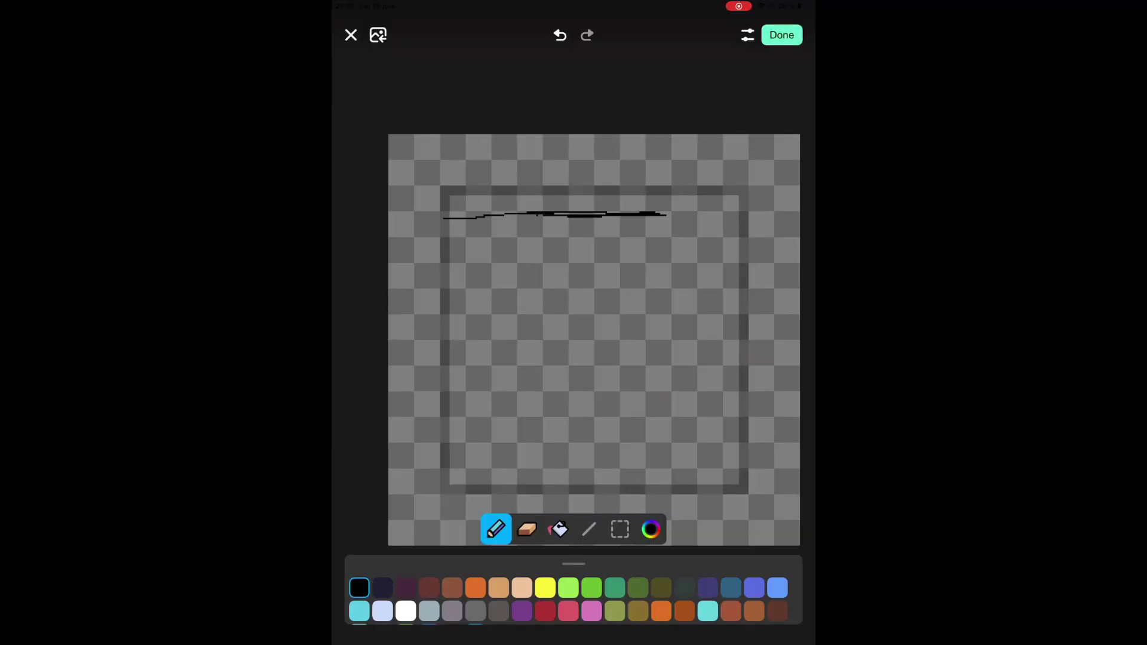
pyautogui.moveTo(671, 319); pyautogui.dragTo(454, 317)
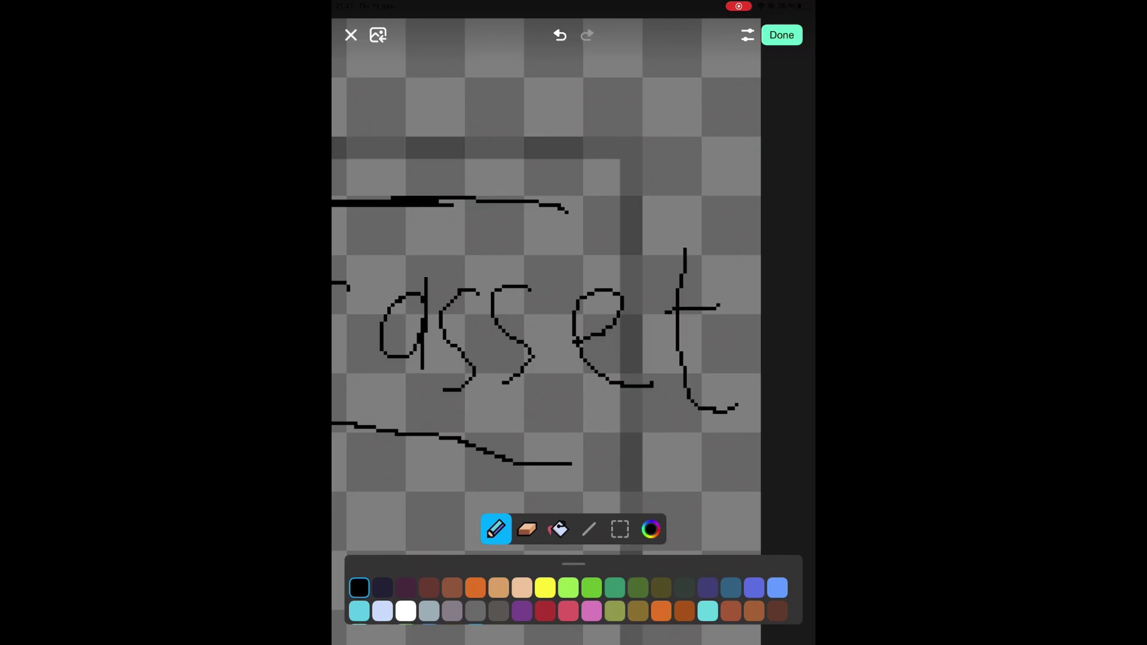
pyautogui.moveTo(569, 211); pyautogui.dragTo(563, 466)
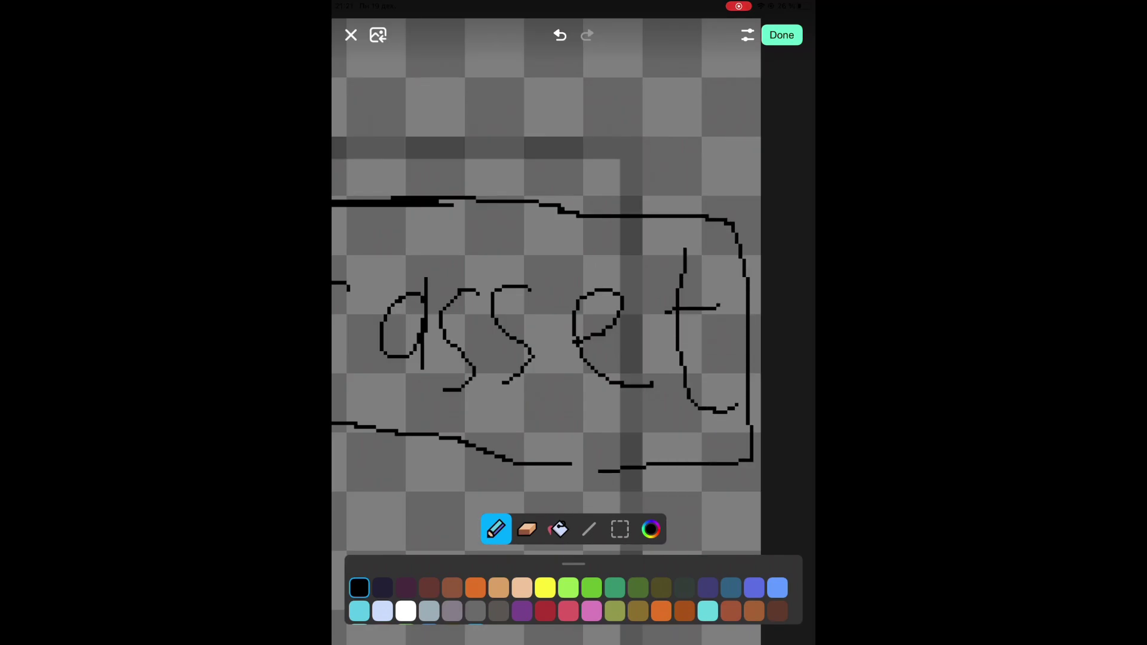
pyautogui.scroll(-5, 524, 327)
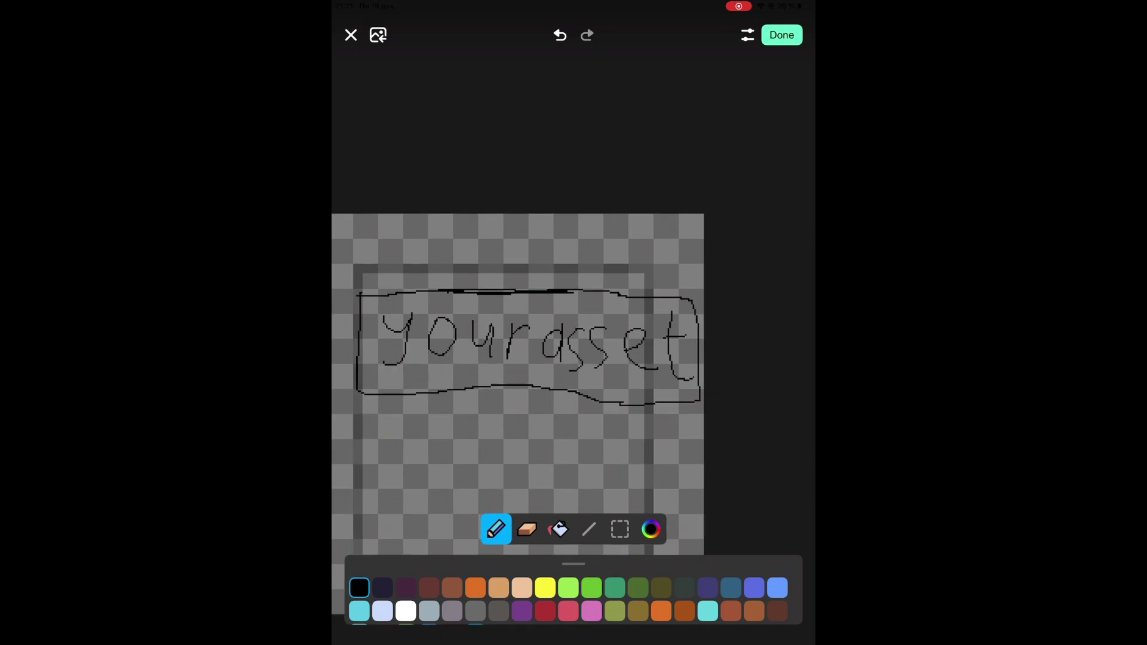
pyautogui.click(781, 34)
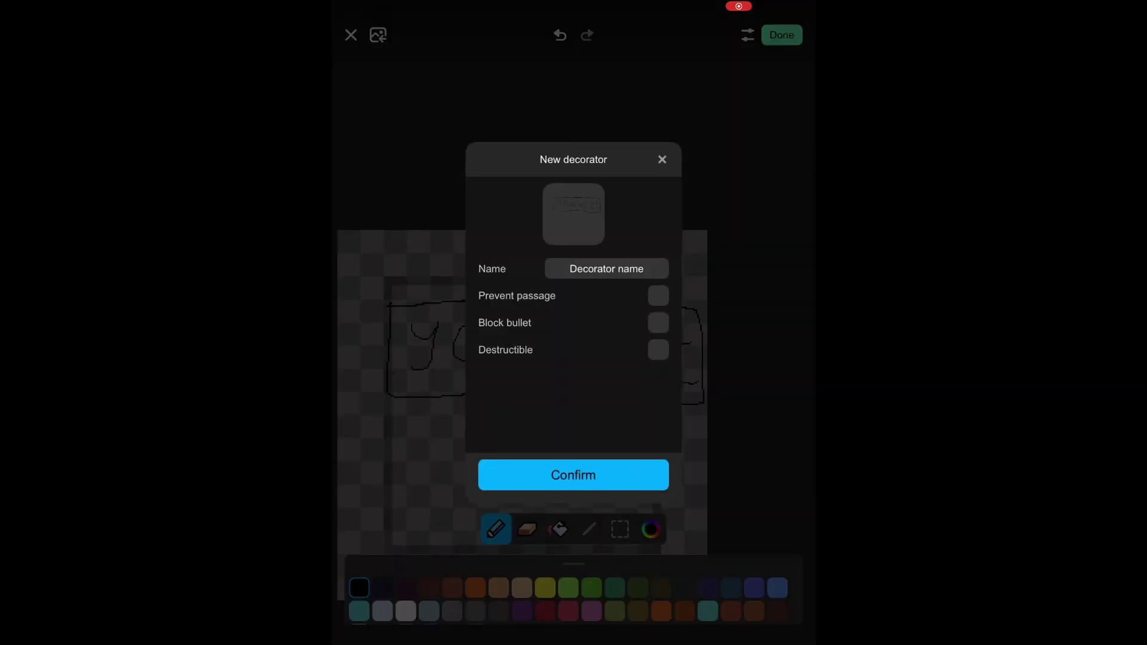
pyautogui.click(572, 475)
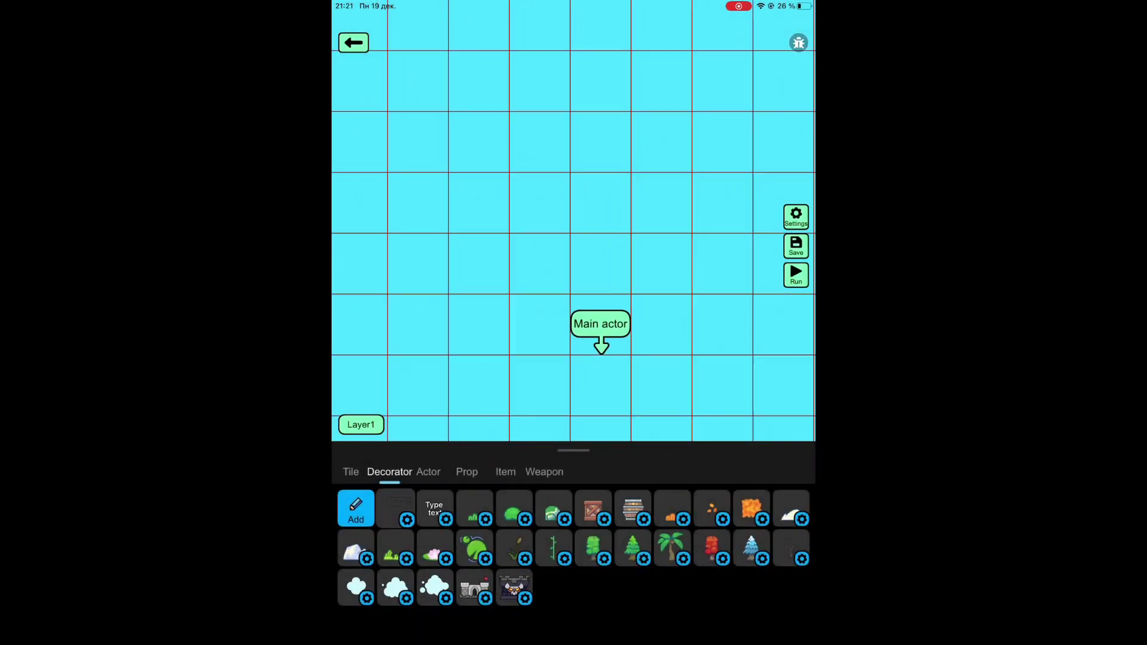
# Place the 'your asset' decorator on the map and enlarge it about 2.3 times
pyautogui.click(394, 508)
pyautogui.click(573, 343)
pyautogui.moveTo(632, 193); pyautogui.dragTo(746, 69)
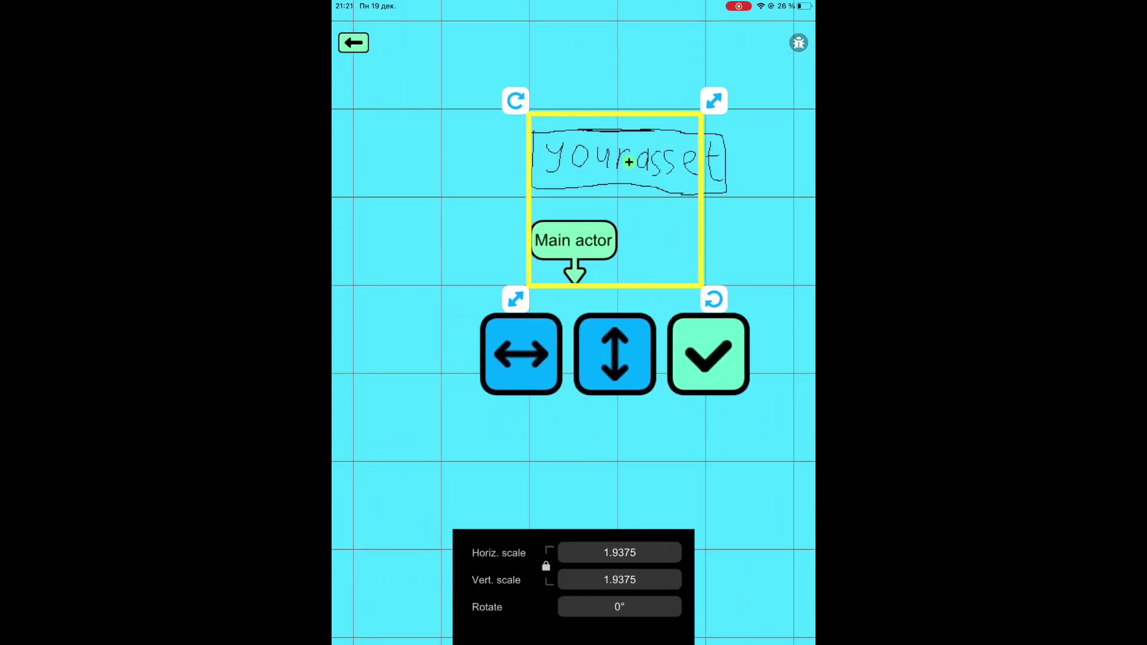
pyautogui.moveTo(681, 430); pyautogui.dragTo(528, 475)
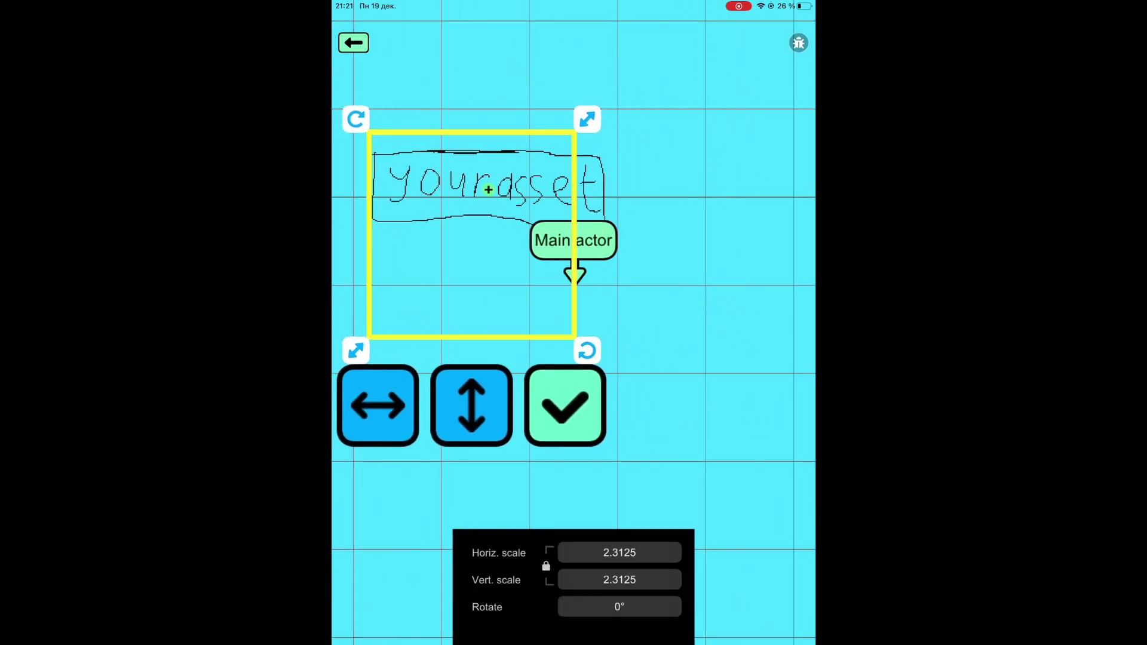
pyautogui.click(568, 403)
pyautogui.scroll(-1, 574, 224)
# Add a Button component with tap effect None and an After tapping action
pyautogui.click(574, 617)
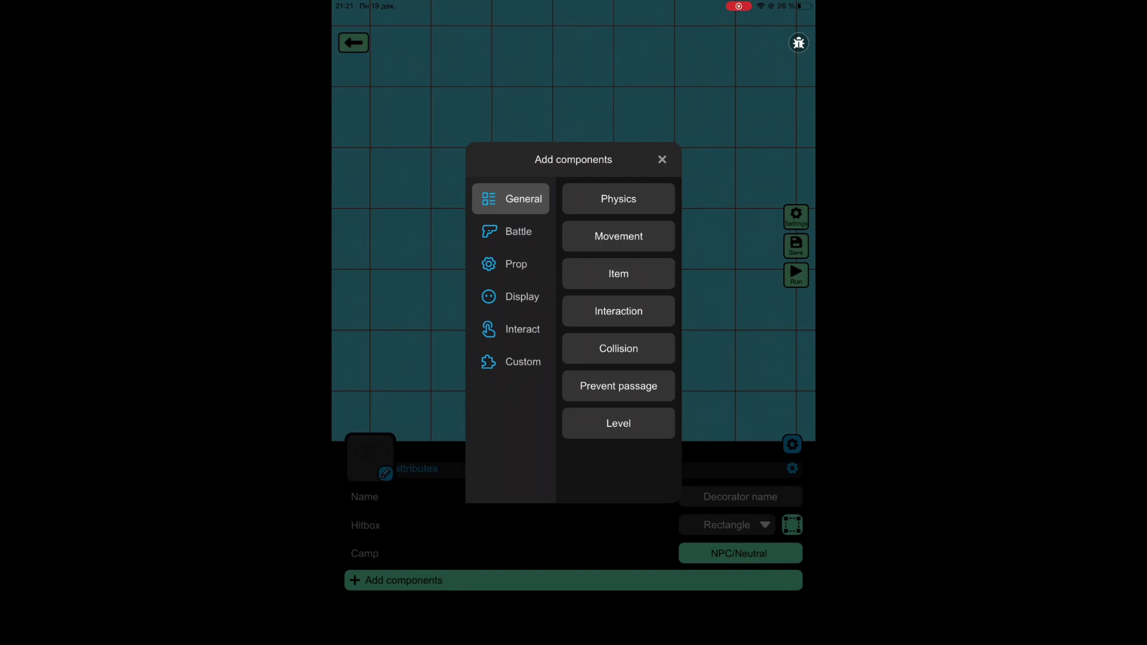
pyautogui.click(511, 329)
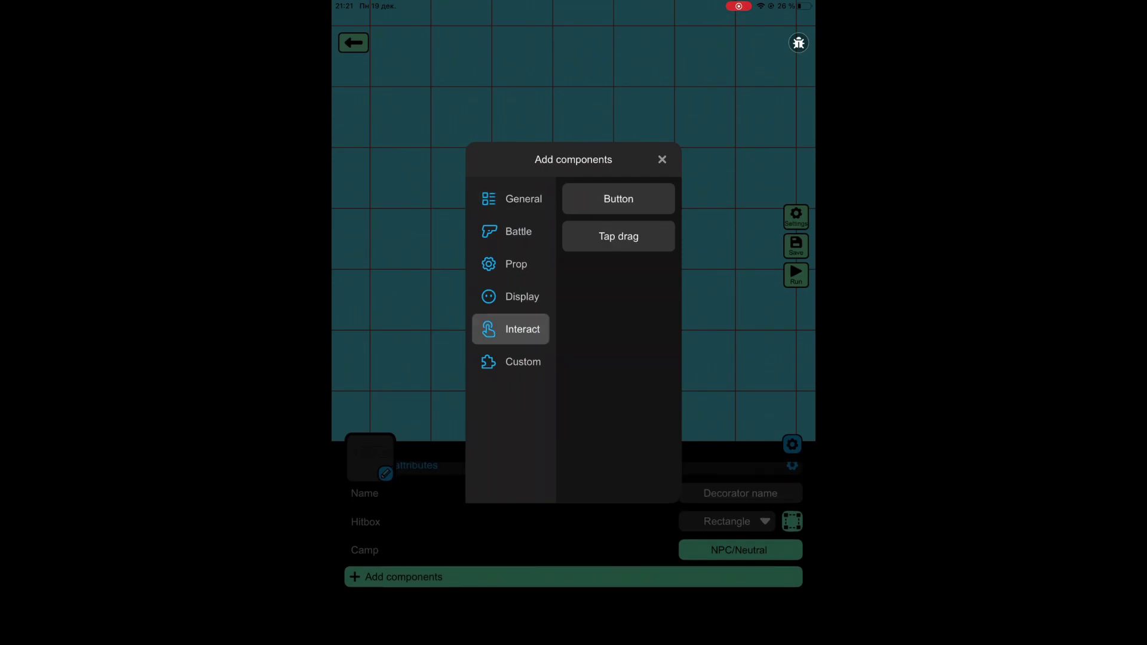
pyautogui.click(619, 199)
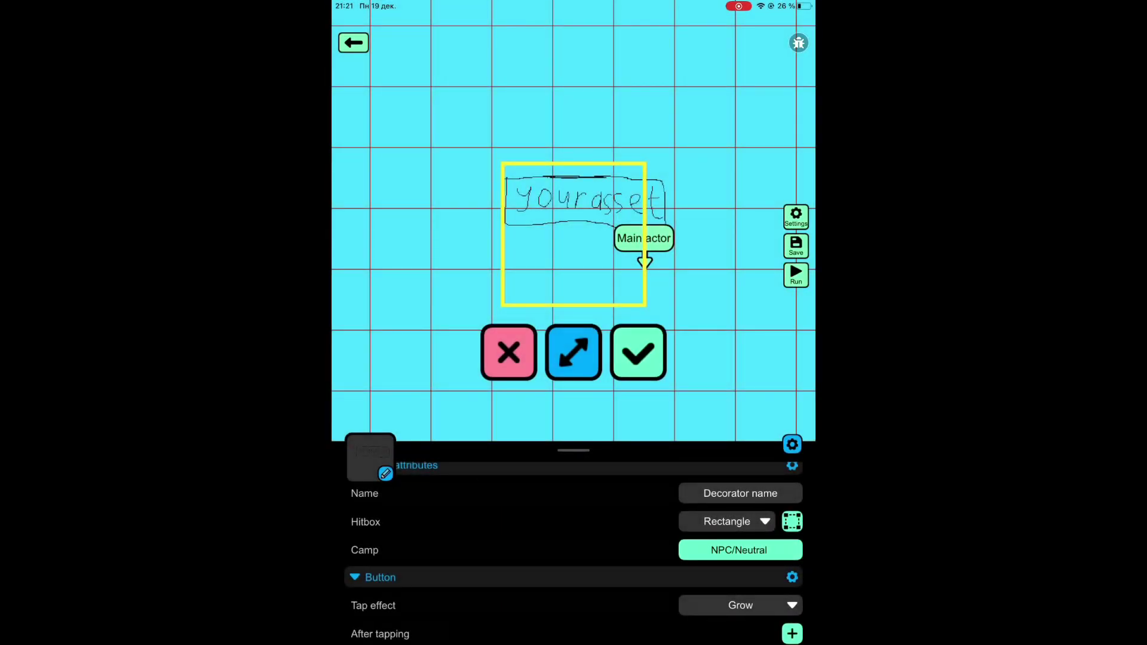
pyautogui.scroll(-2, 573, 556)
pyautogui.click(740, 521)
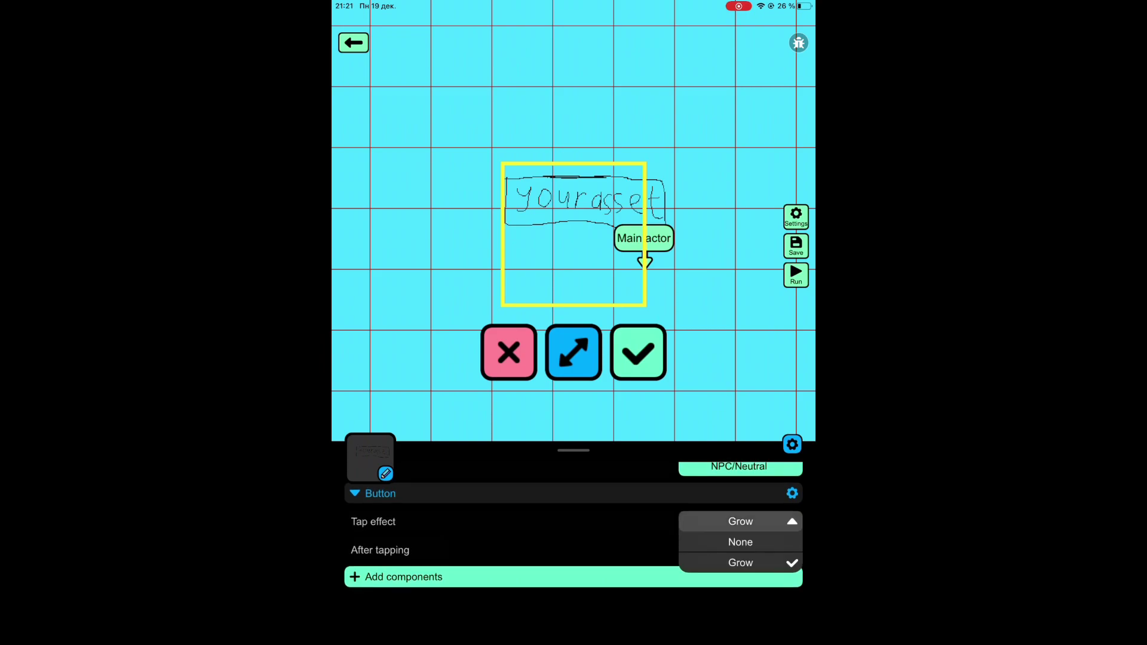
pyautogui.click(740, 520)
pyautogui.click(740, 520)
pyautogui.click(740, 541)
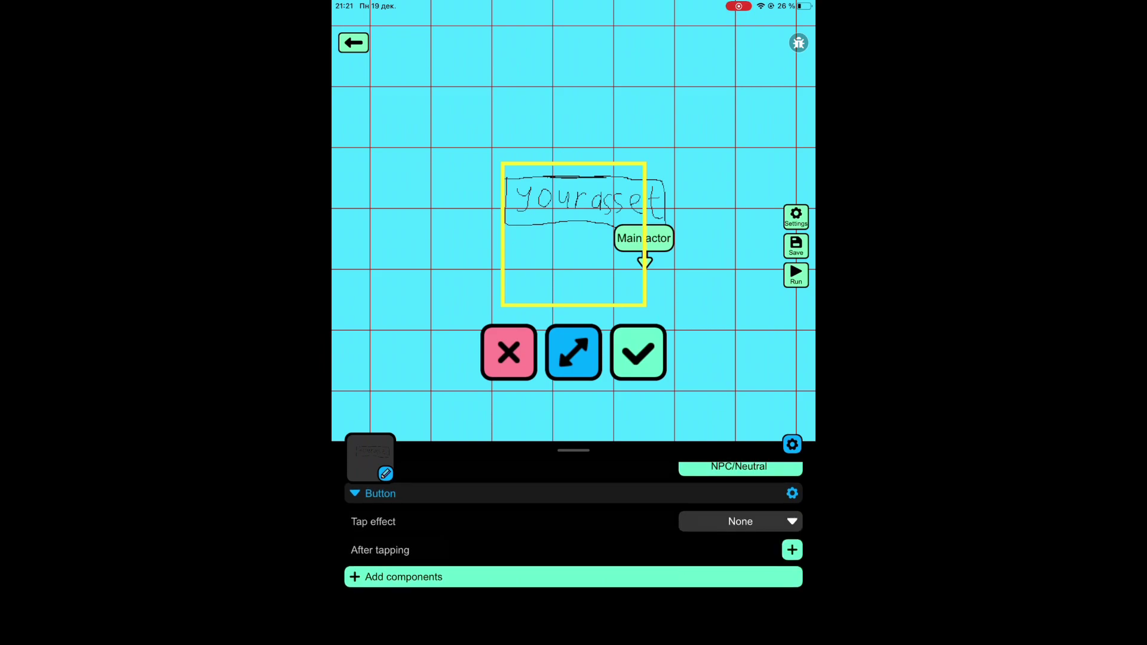
pyautogui.click(791, 549)
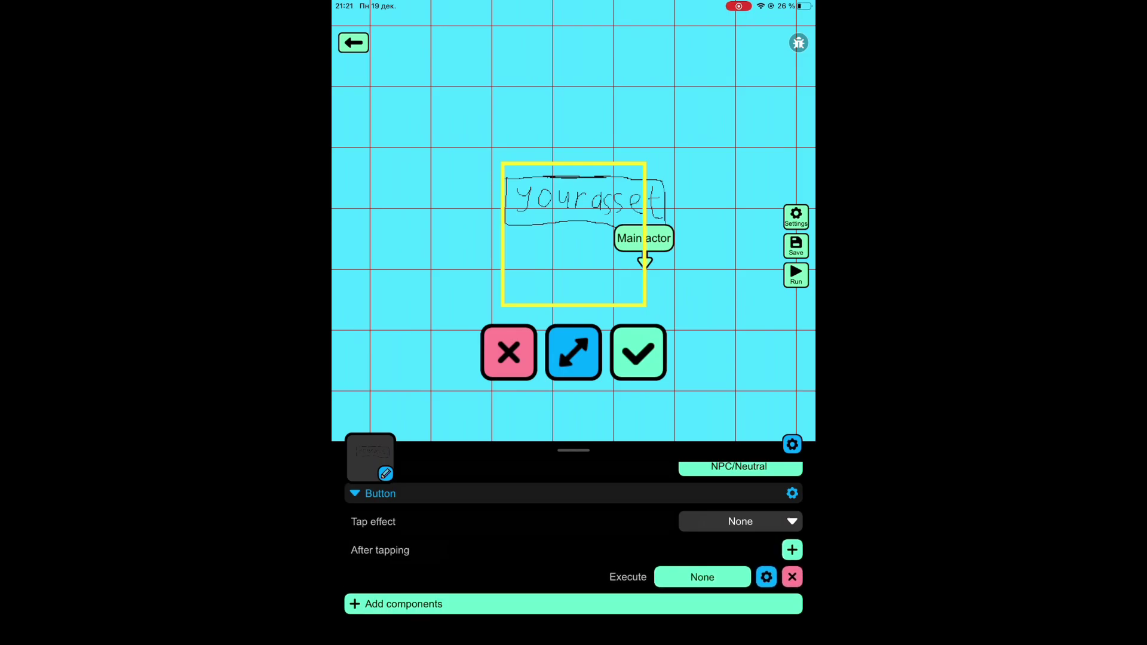
pyautogui.click(702, 577)
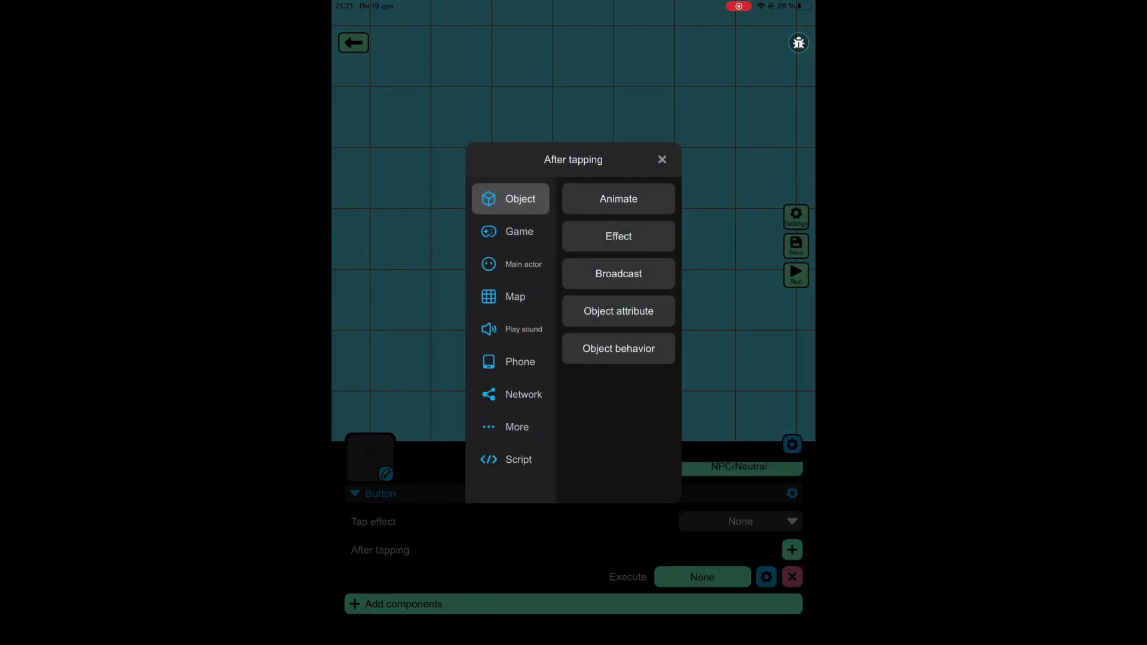
# Add an If-then block and a System value block to the After tapping script
pyautogui.click(512, 460)
pyautogui.click(618, 198)
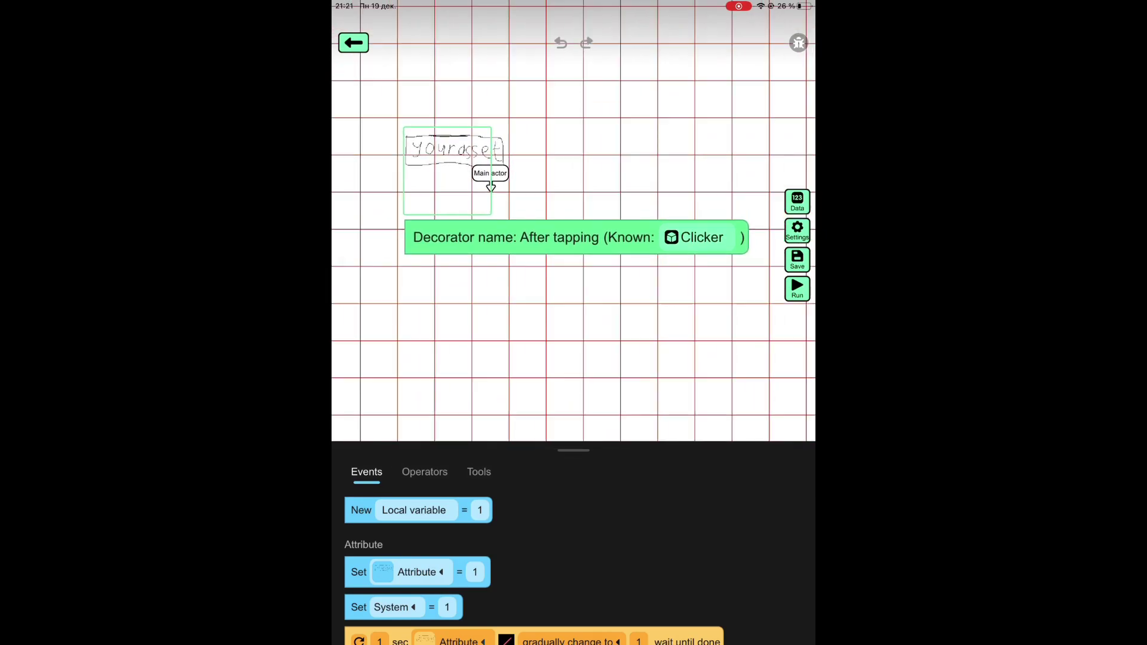
pyautogui.scroll(-2, 535, 573)
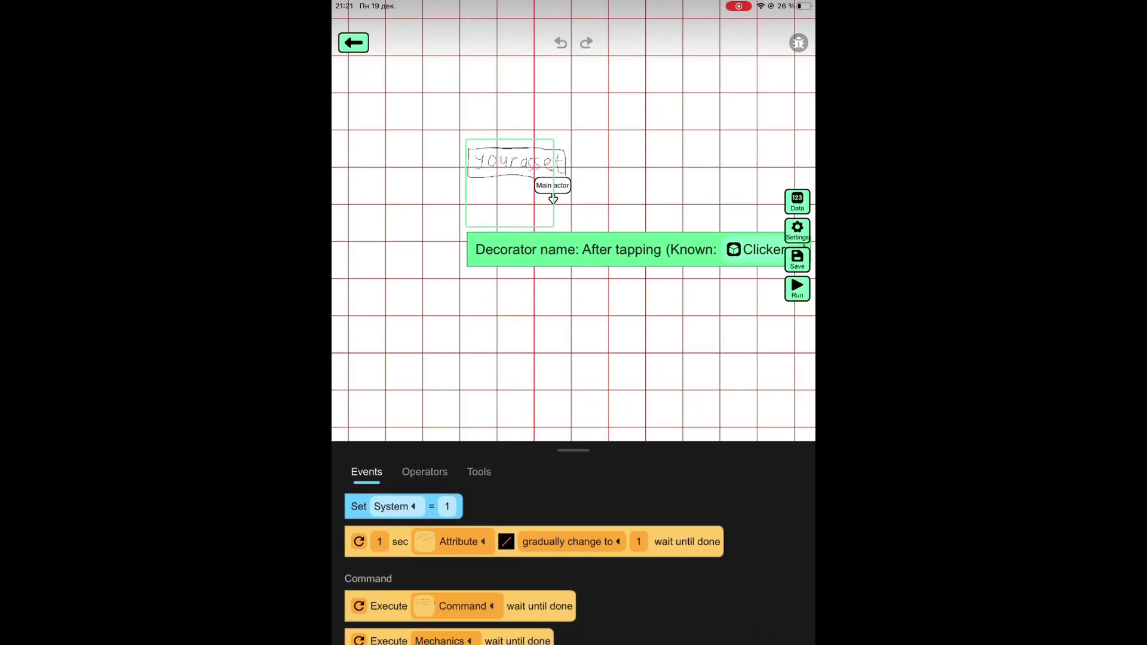
pyautogui.moveTo(627, 314); pyautogui.dragTo(524, 319)
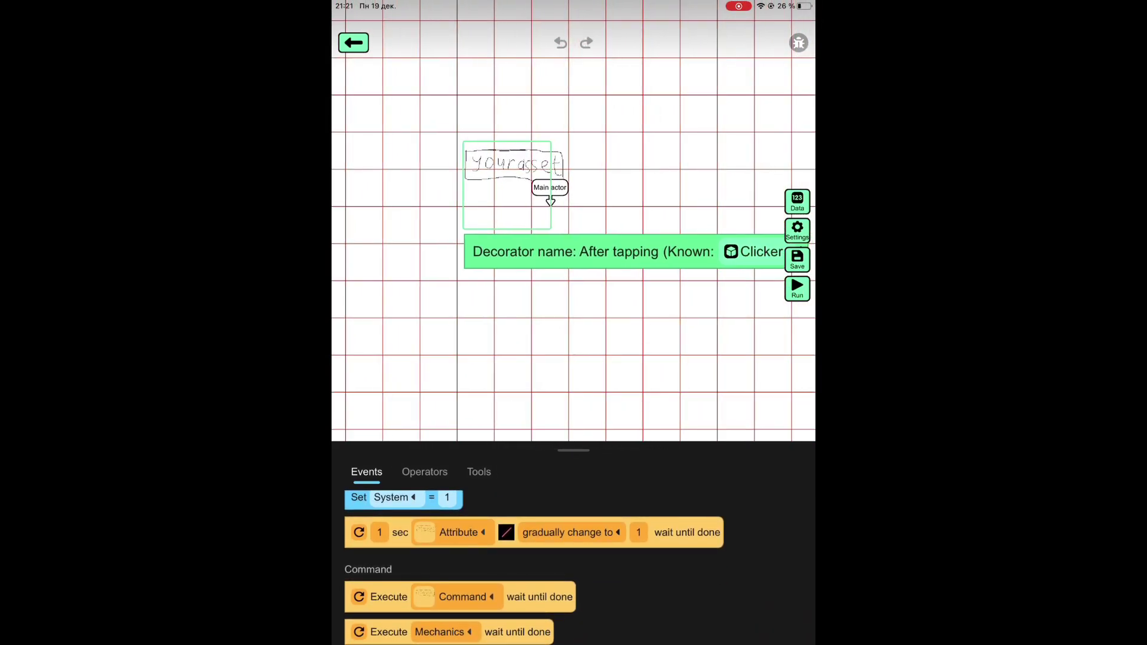
pyautogui.scroll(-3, 534, 573)
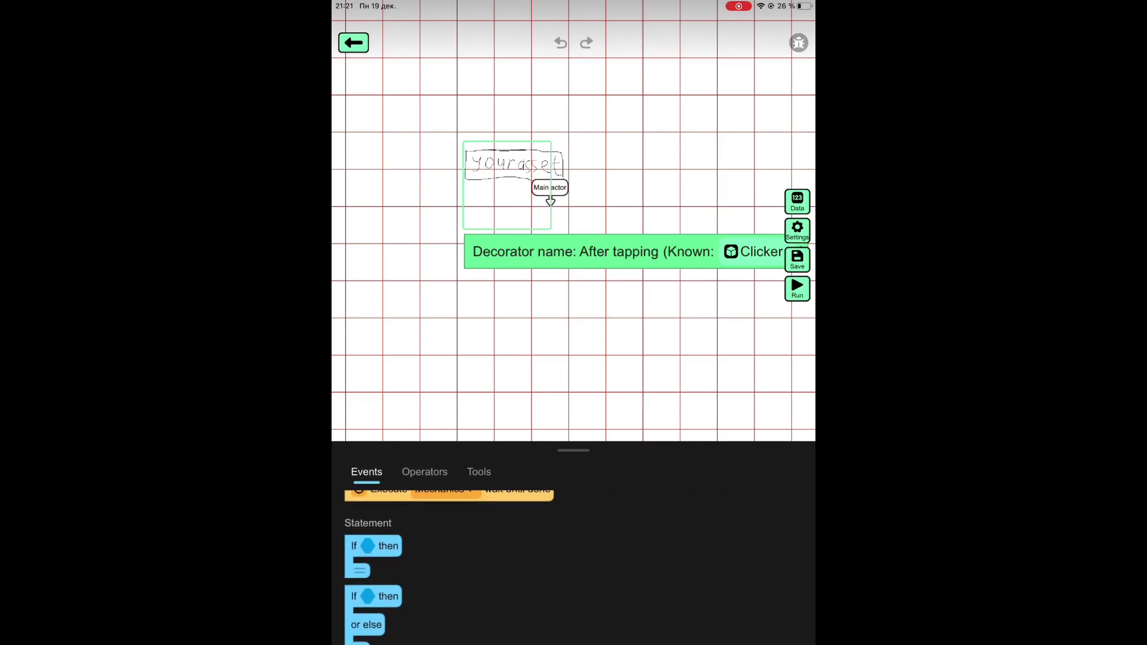
pyautogui.moveTo(372, 548); pyautogui.dragTo(483, 285)
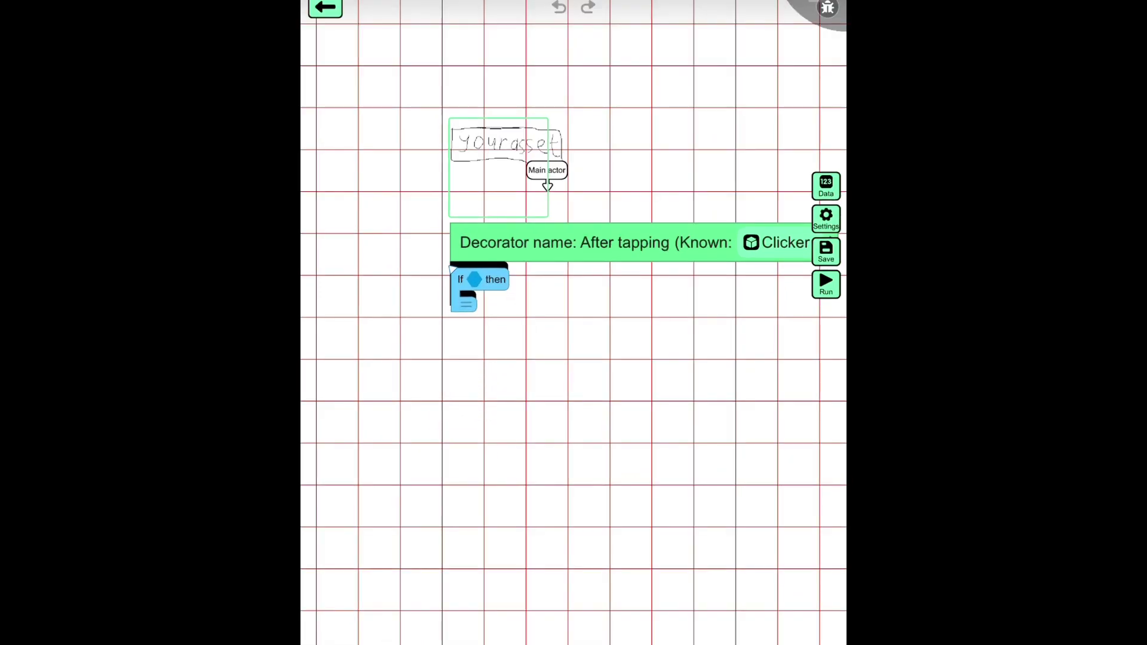
pyautogui.click(406, 490)
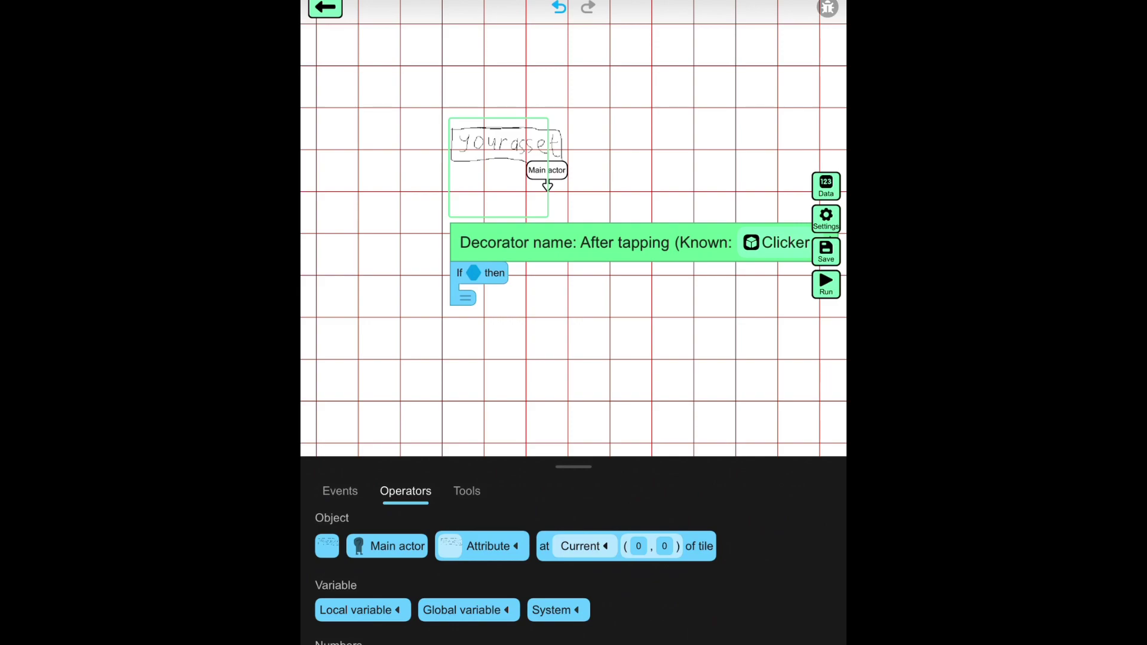
pyautogui.moveTo(556, 609)
pyautogui.mouseDown()
pyautogui.moveTo(484, 273)
pyautogui.moveTo(542, 340)
pyautogui.mouseUp()
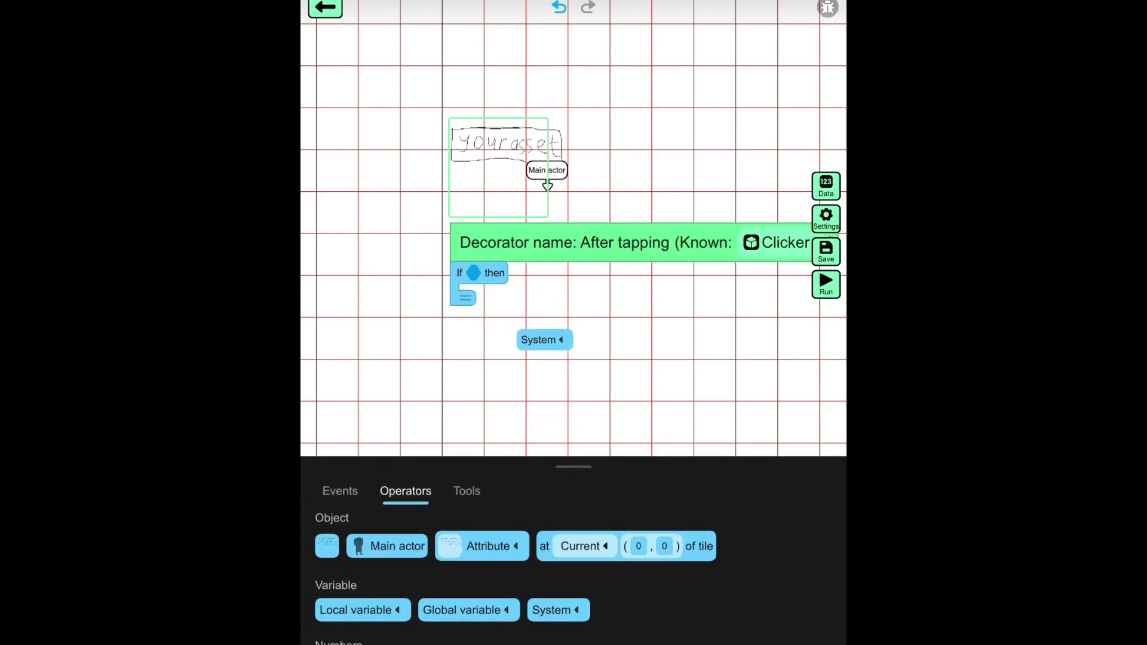
pyautogui.scroll(-3, 515, 578)
# Insert an equals comparison whose left side is the bag's amount of the round item
pyautogui.moveTo(413, 632); pyautogui.dragTo(496, 274)
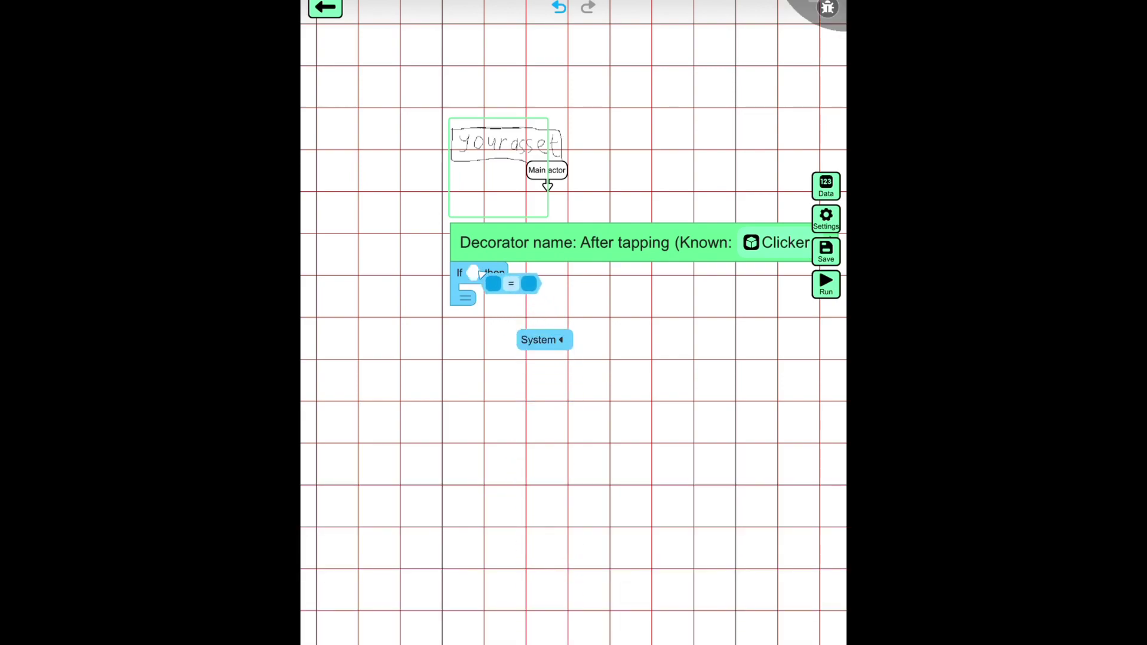
pyautogui.moveTo(543, 340); pyautogui.dragTo(480, 274)
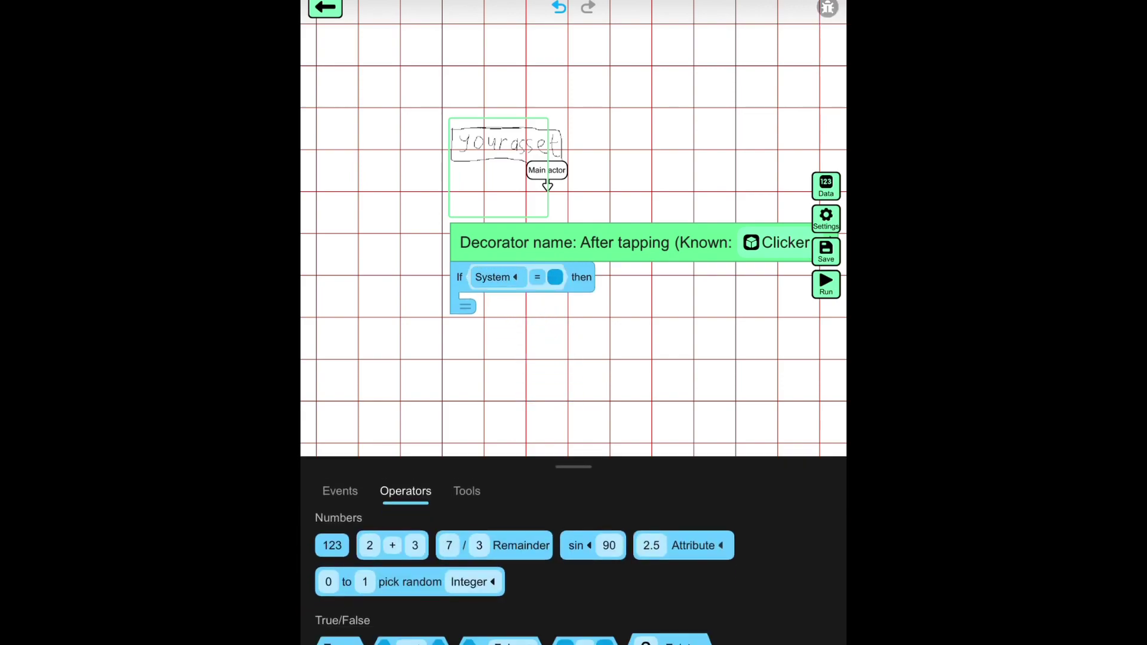
pyautogui.click(495, 277)
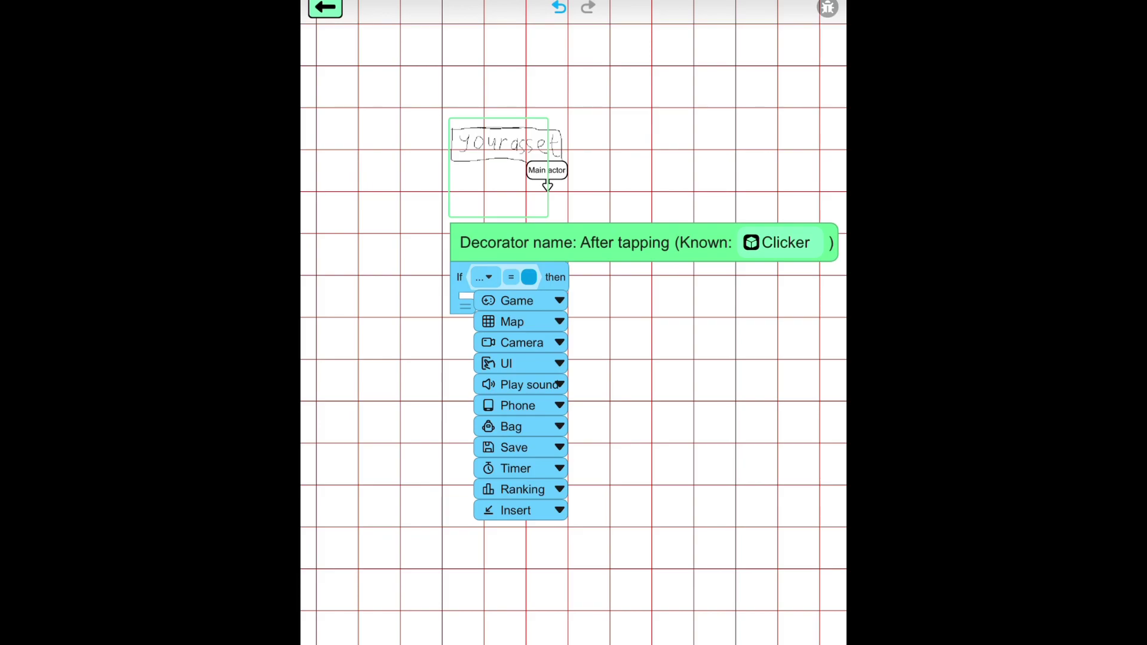
pyautogui.click(511, 427)
pyautogui.click(615, 315)
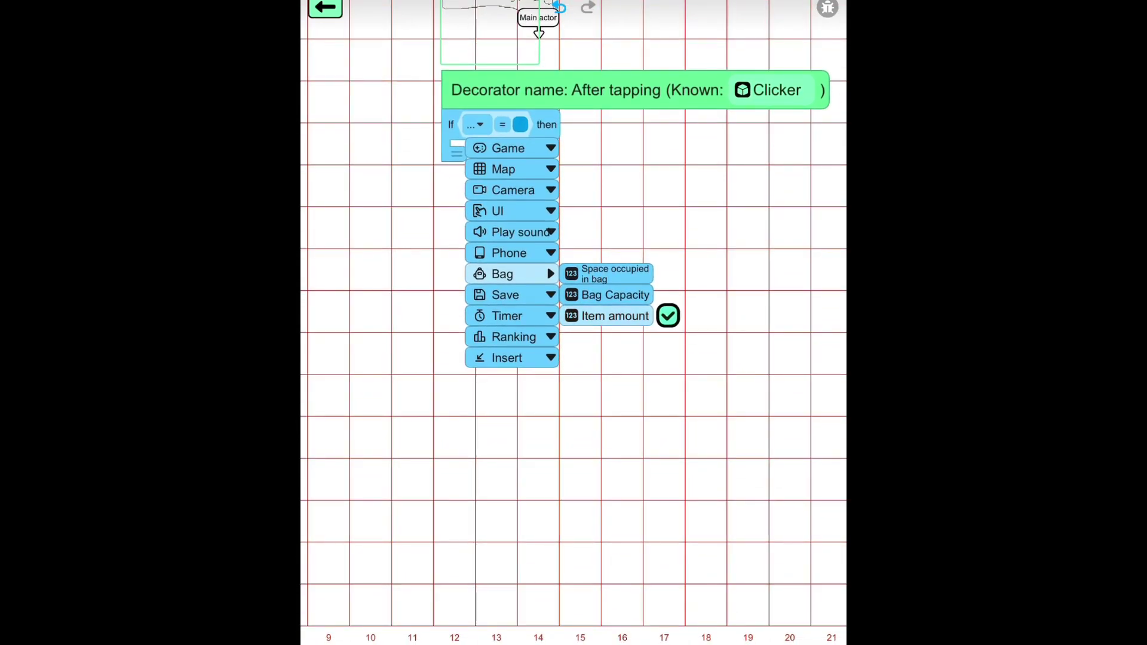
pyautogui.click(667, 316)
pyautogui.click(486, 279)
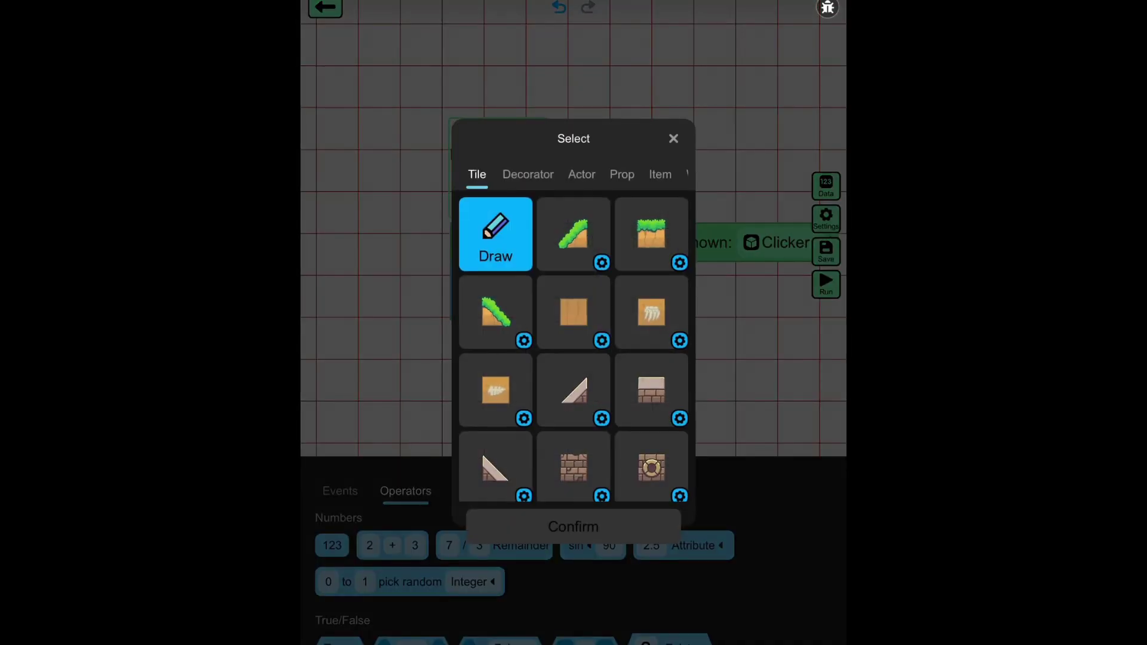
pyautogui.click(659, 173)
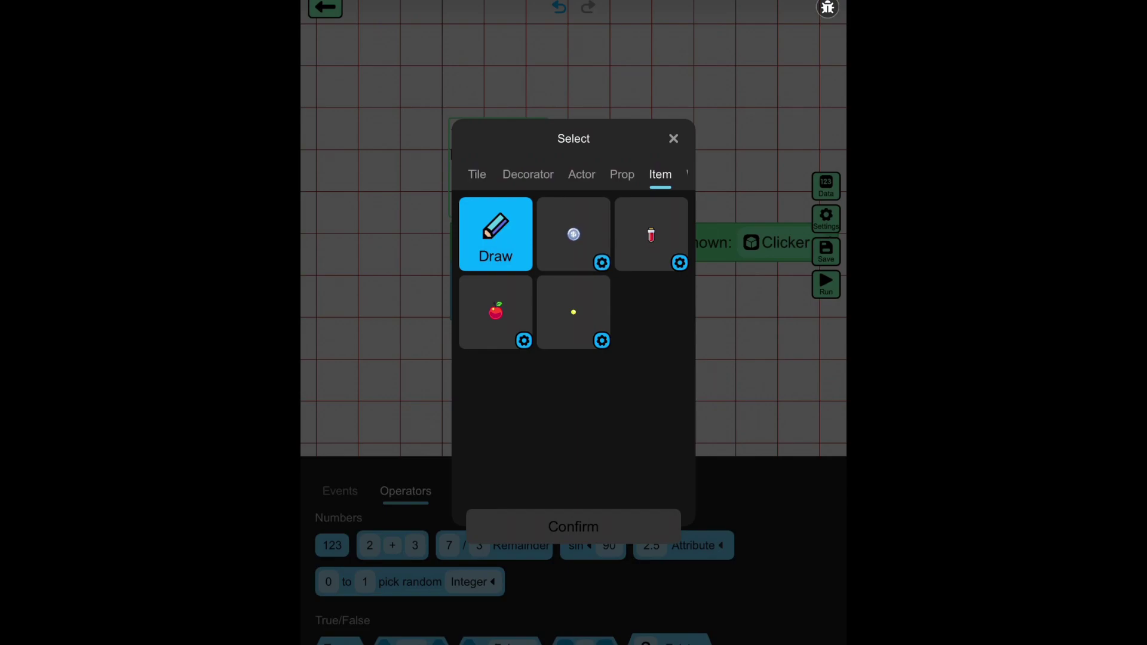
pyautogui.click(572, 234)
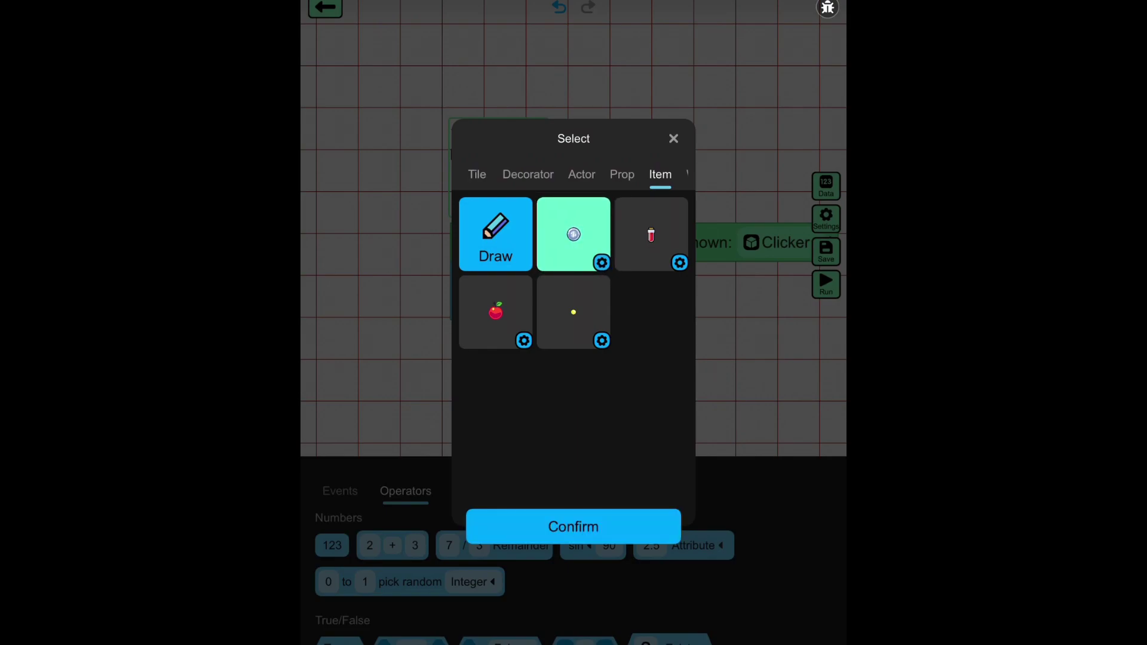
pyautogui.click(573, 526)
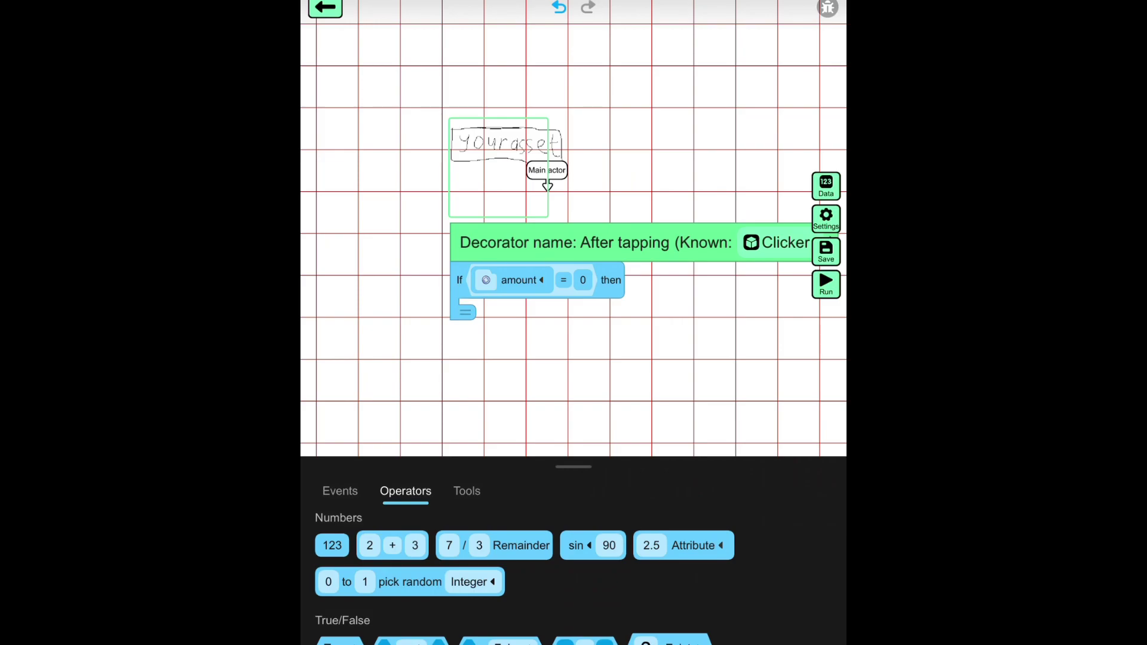
# Change the comparison to greater than or equal and enter a comparison number
pyautogui.click(562, 279)
pyautogui.click(564, 318)
pyautogui.moveTo(681, 377)
pyautogui.mouseDown()
pyautogui.moveTo(720, 355)
pyautogui.moveTo(700, 355)
pyautogui.mouseUp()
pyautogui.click(601, 258)
pyautogui.write('1')
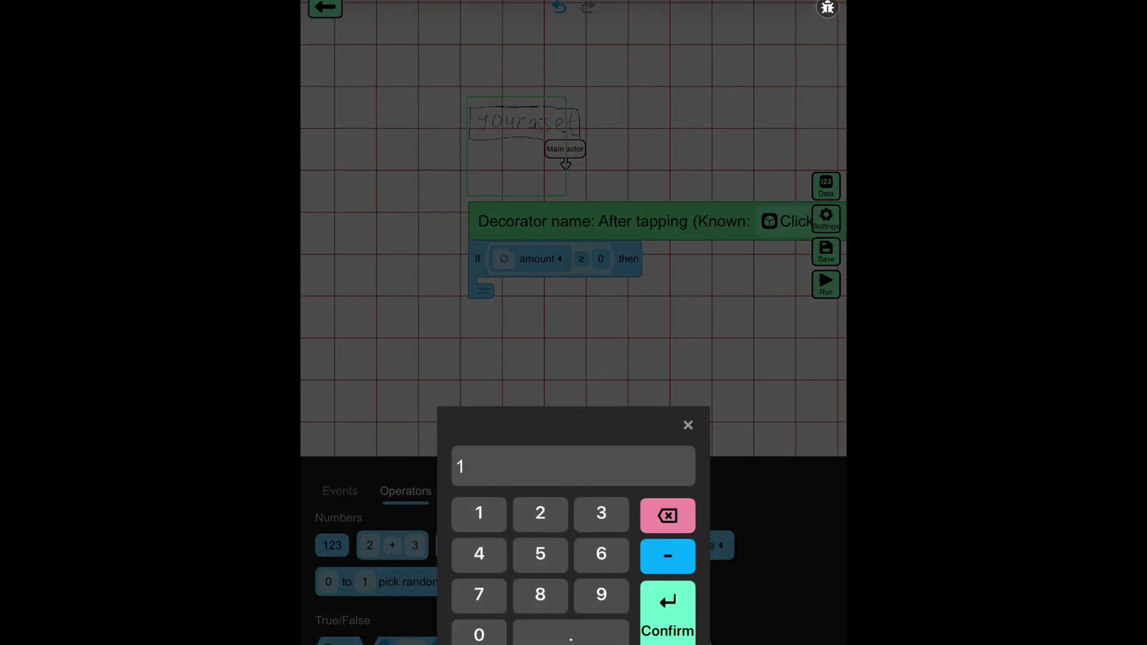
pyautogui.click(479, 634)
pyautogui.click(479, 634)
pyautogui.click(479, 634)
pyautogui.click(479, 635)
pyautogui.click(667, 614)
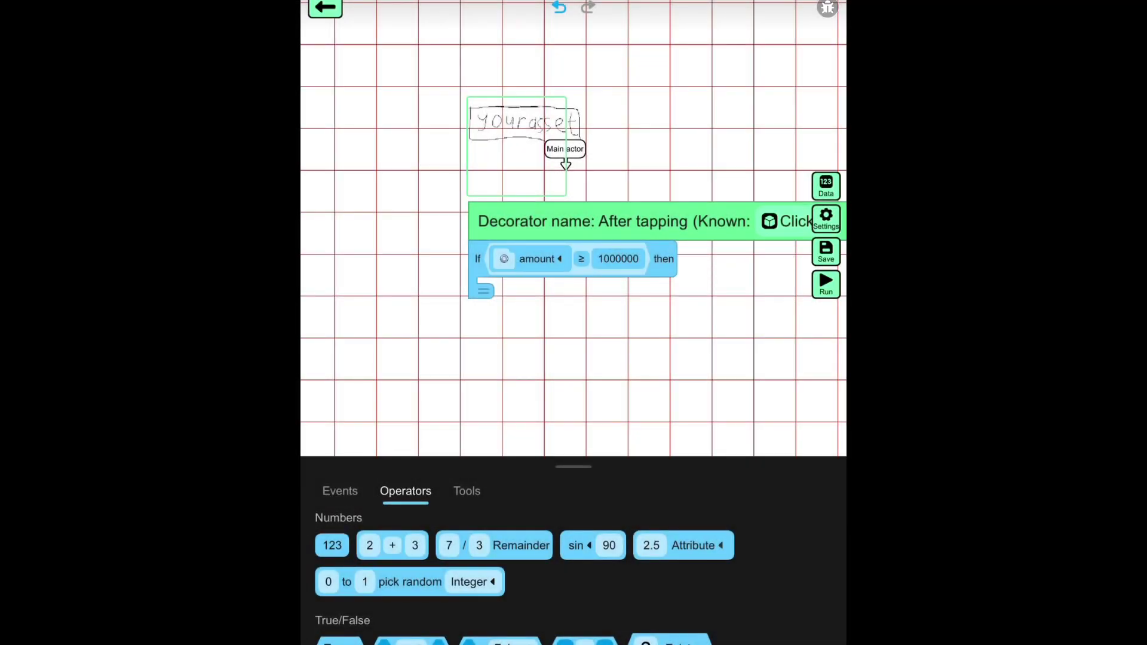
# Correct the comparison number to 100
pyautogui.click(618, 258)
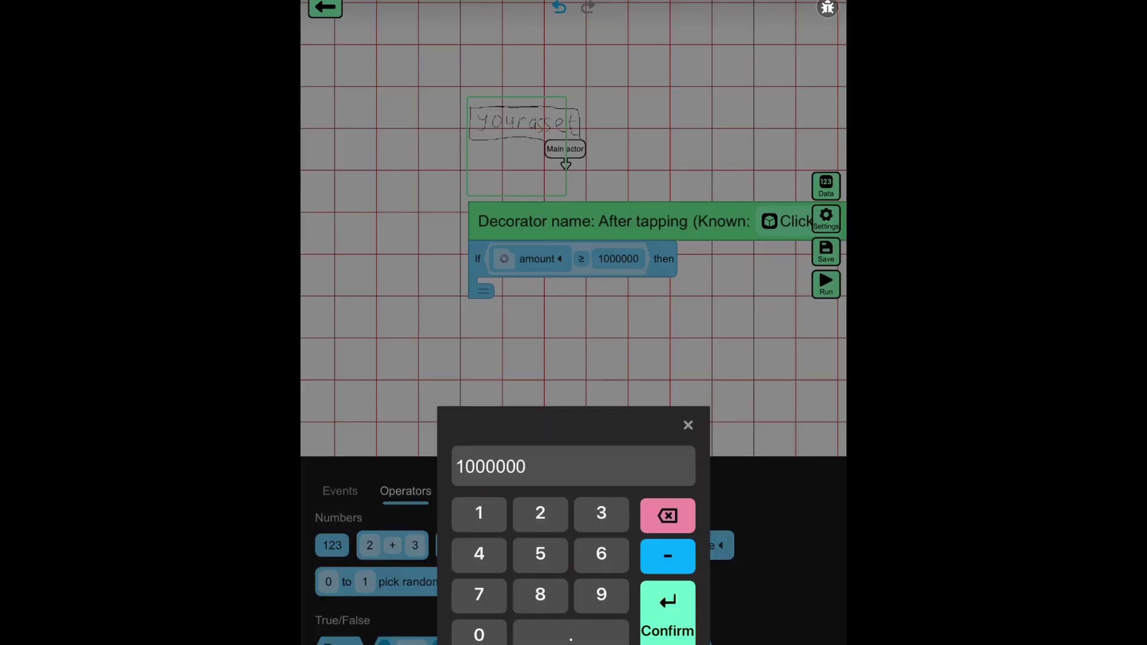
pyautogui.click(668, 515)
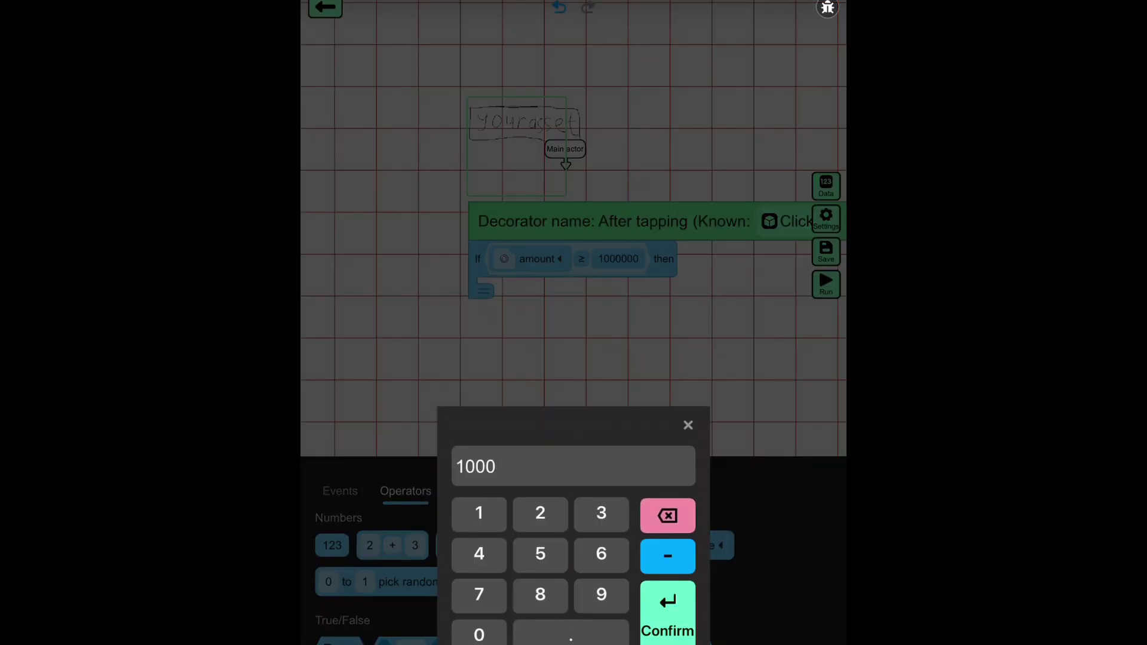
pyautogui.click(668, 515)
pyautogui.click(667, 614)
pyautogui.moveTo(574, 359); pyautogui.dragTo(602, 359)
# Pull the amount ≥ 100 condition out and delete the empty If-then block
pyautogui.click(339, 491)
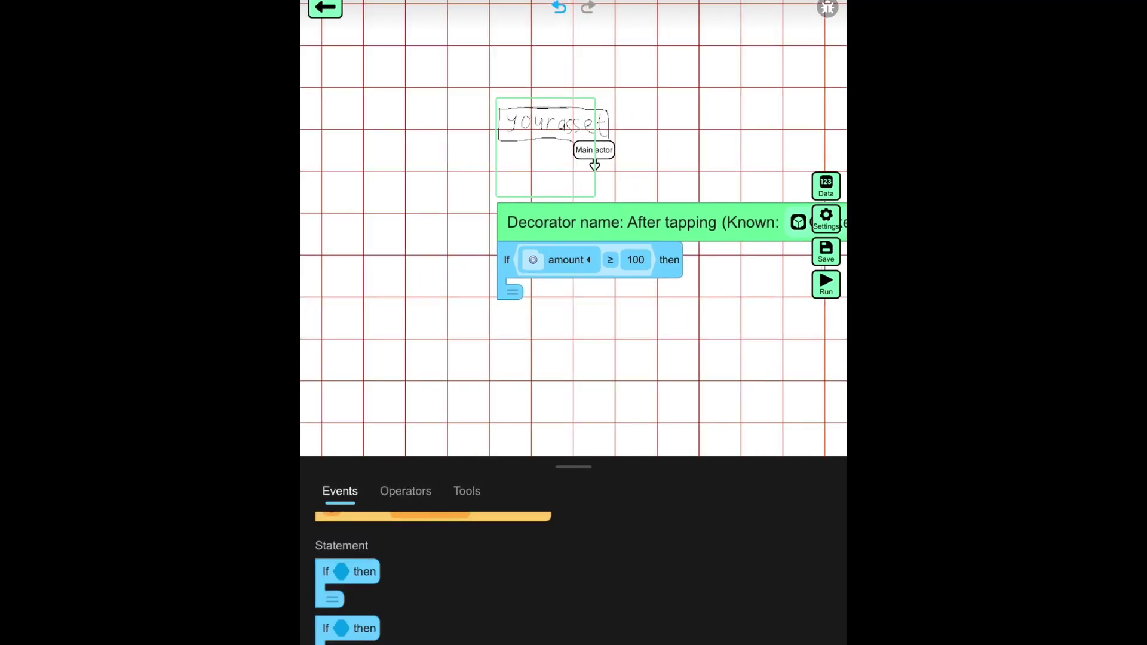
pyautogui.moveTo(628, 258); pyautogui.dragTo(739, 285)
pyautogui.moveTo(506, 260)
pyautogui.mouseDown()
pyautogui.moveTo(515, 307)
pyautogui.moveTo(776, 62)
pyautogui.moveTo(526, 253)
pyautogui.mouseUp()
pyautogui.moveTo(780, 285); pyautogui.dragTo(786, 295)
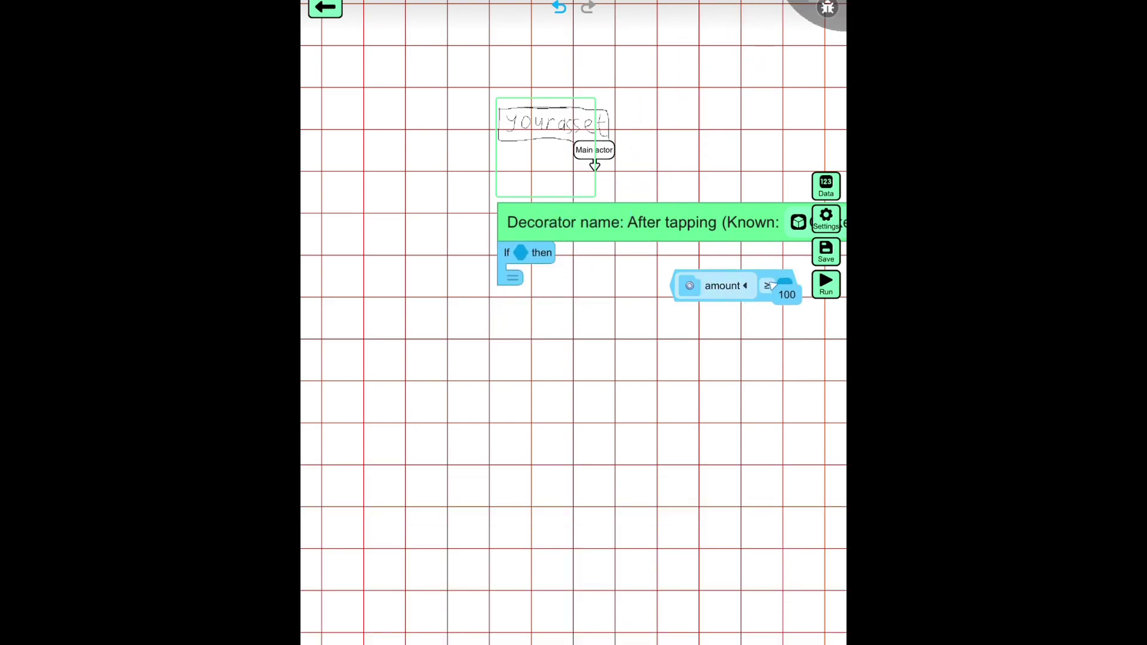
pyautogui.moveTo(526, 252)
pyautogui.mouseDown()
pyautogui.moveTo(721, 70)
pyautogui.moveTo(824, 11)
pyautogui.mouseUp()
pyautogui.scroll(-2, 573, 573)
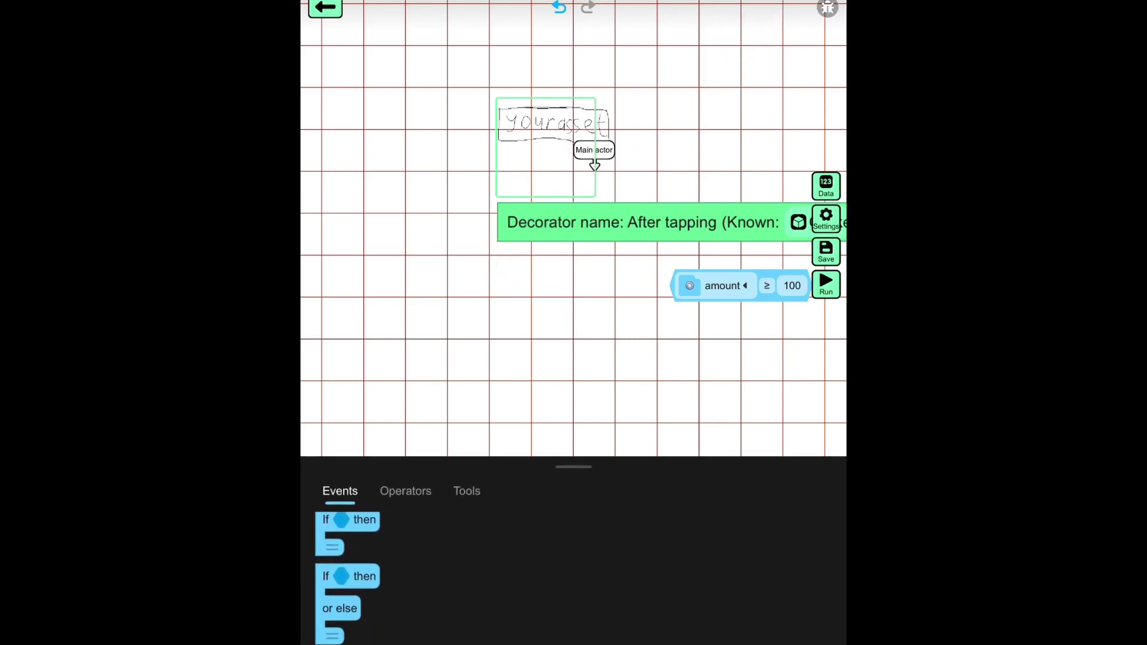
# Add an If / or else block and drop the amount ≥ 100 condition into it
pyautogui.moveTo(349, 592); pyautogui.dragTo(526, 269)
pyautogui.moveTo(716, 285); pyautogui.dragTo(524, 253)
pyautogui.moveTo(573, 536); pyautogui.dragTo(574, 466)
pyautogui.moveTo(628, 376); pyautogui.dragTo(614, 363)
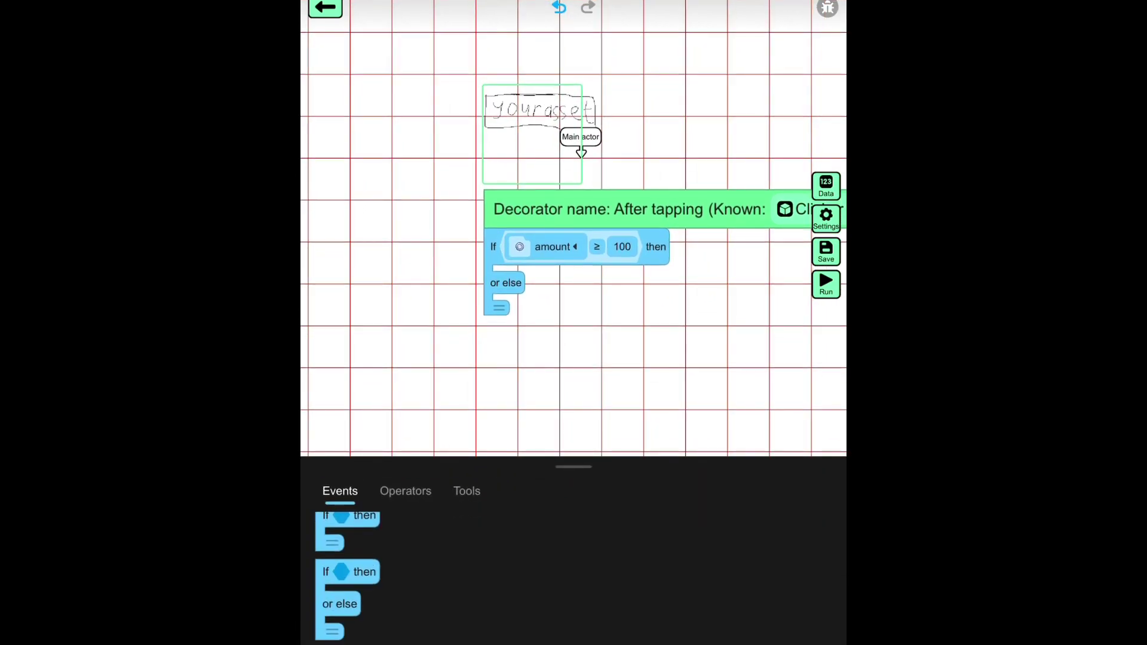
pyautogui.scroll(3, 448, 574)
pyautogui.scroll(2, 448, 573)
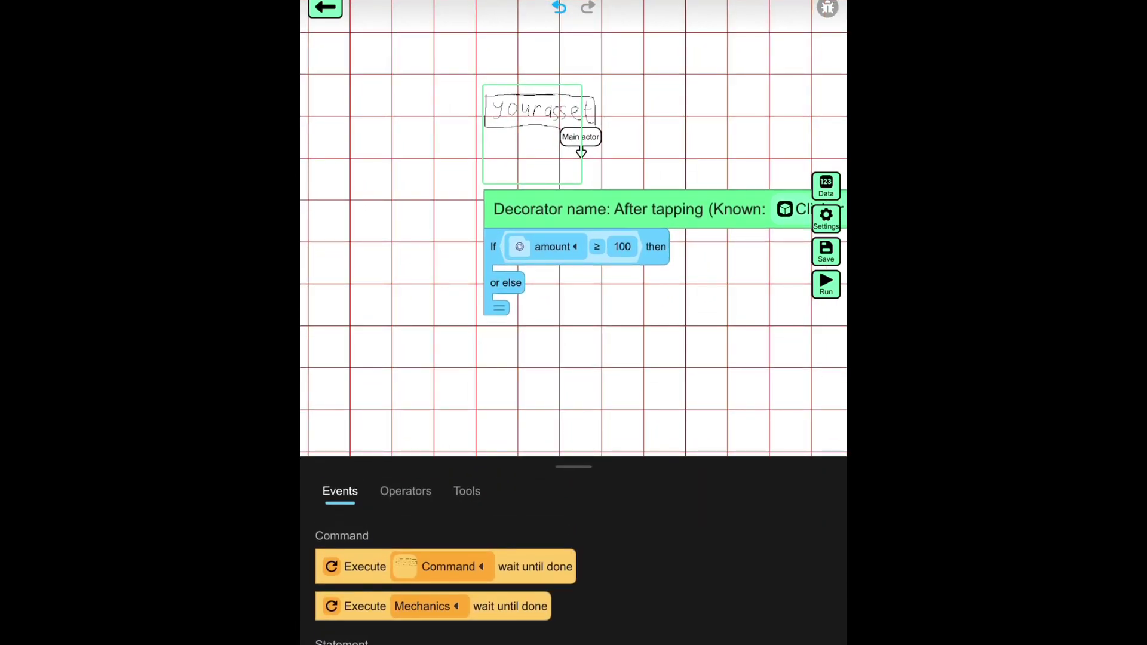
# Add an Execute action in the then branch set to Bag > Obtain item
pyautogui.moveTo(431, 614); pyautogui.dragTo(573, 277)
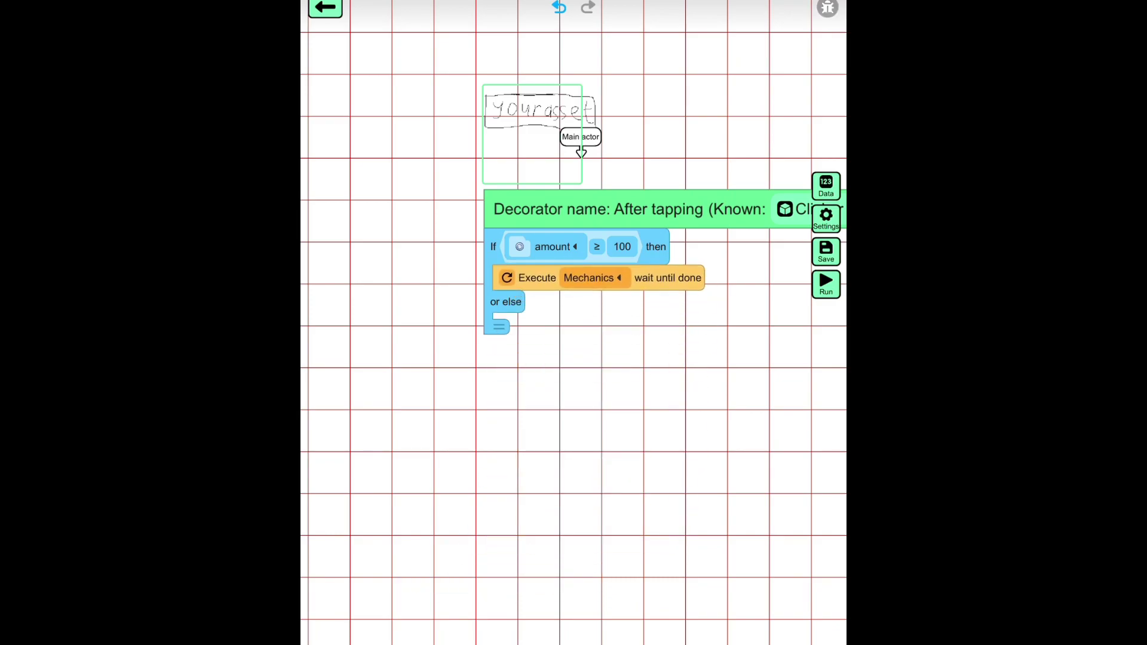
pyautogui.click(572, 277)
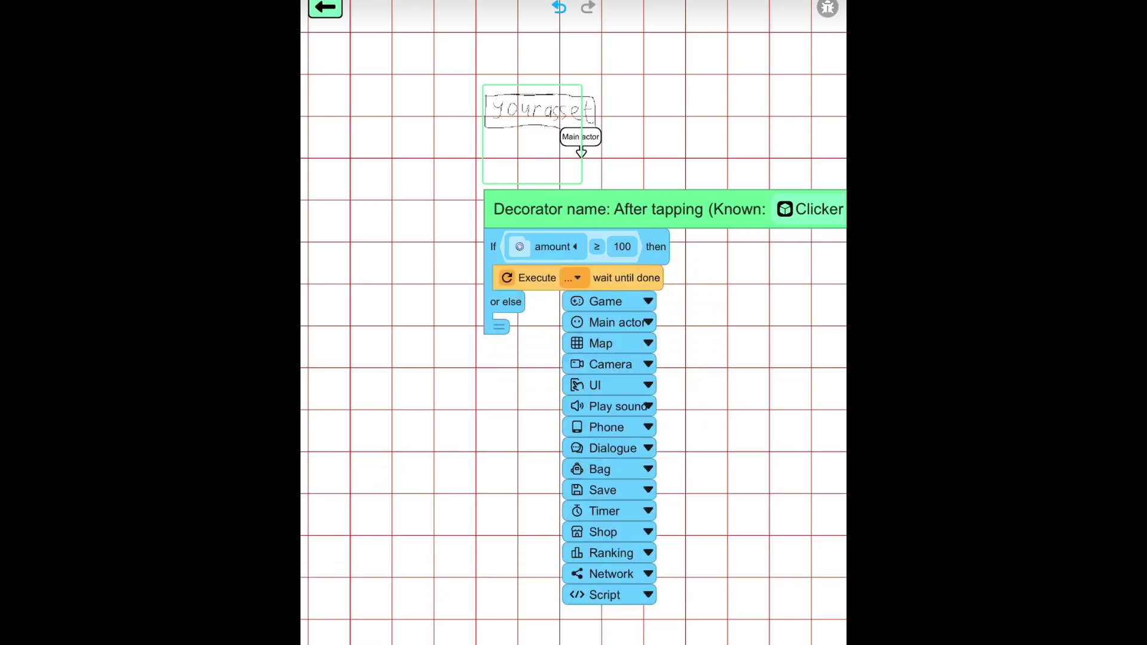
pyautogui.moveTo(717, 448); pyautogui.dragTo(621, 254)
pyautogui.click(502, 274)
pyautogui.click(612, 273)
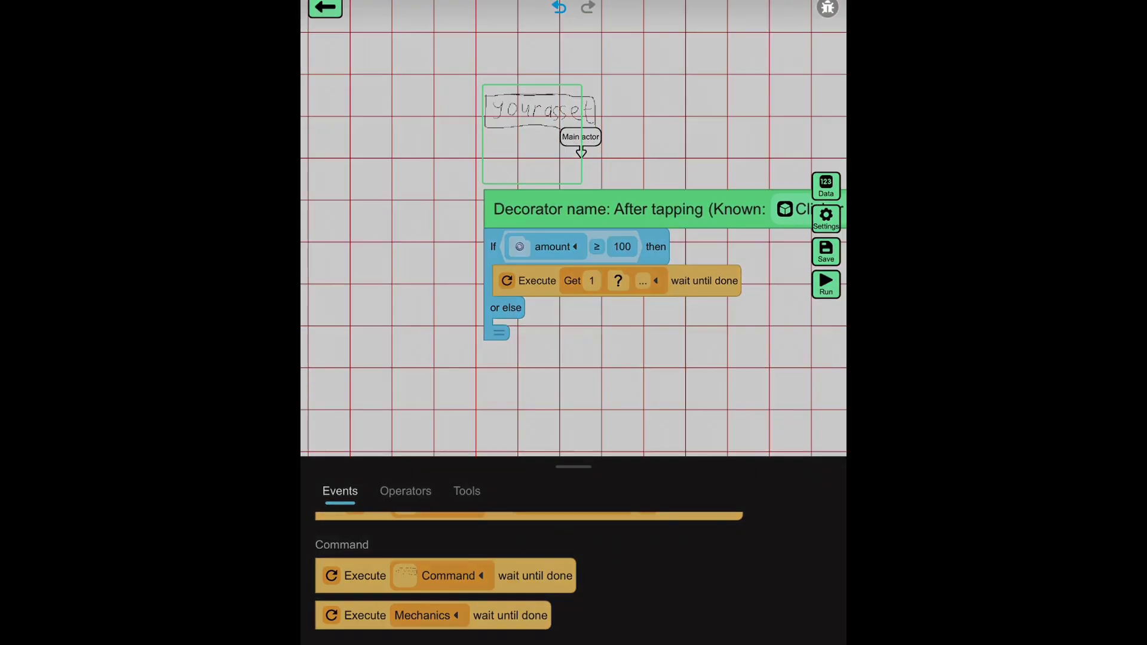
# Set the obtained item to the red potion with amount 50
pyautogui.click(617, 281)
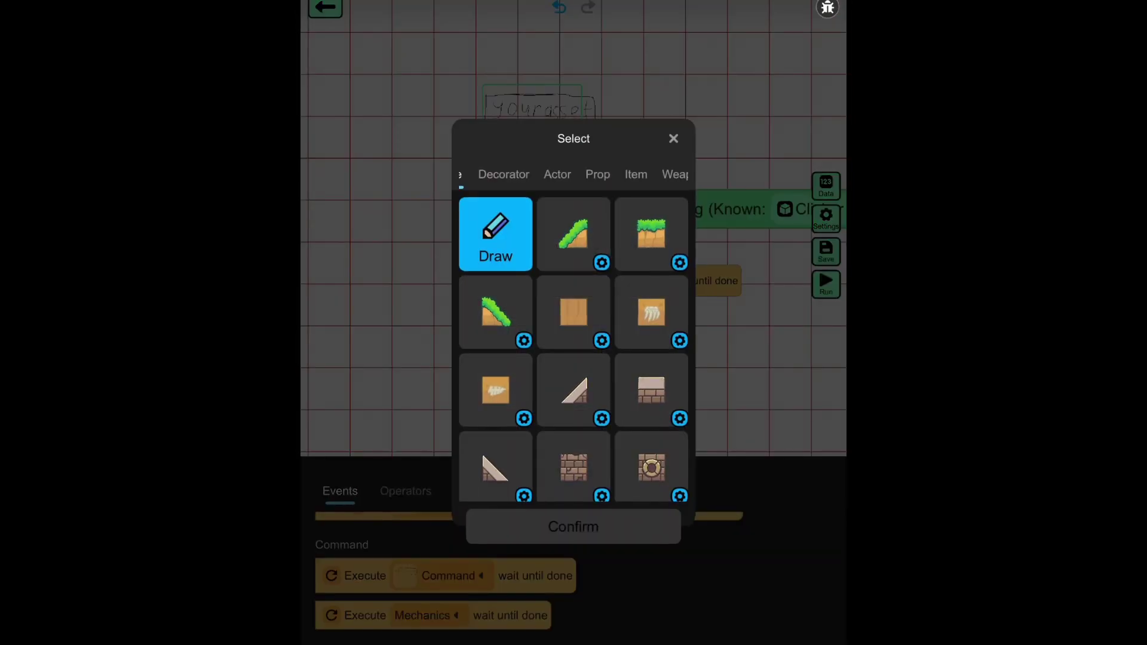
pyautogui.click(527, 174)
pyautogui.click(581, 173)
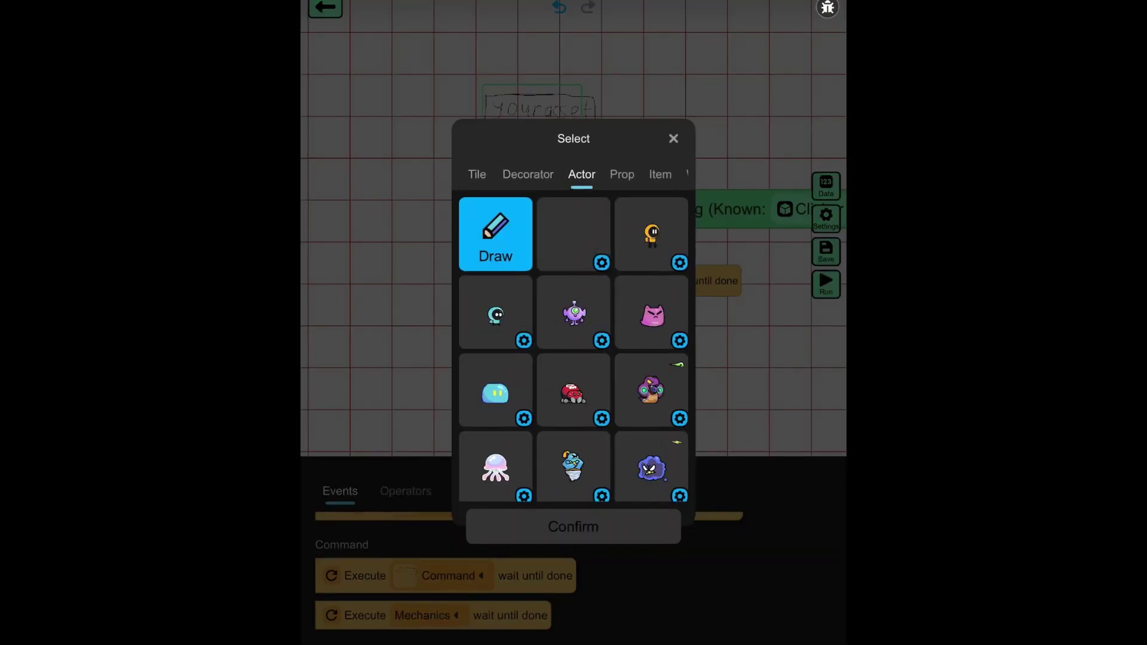
pyautogui.click(621, 174)
pyautogui.click(660, 175)
pyautogui.click(650, 234)
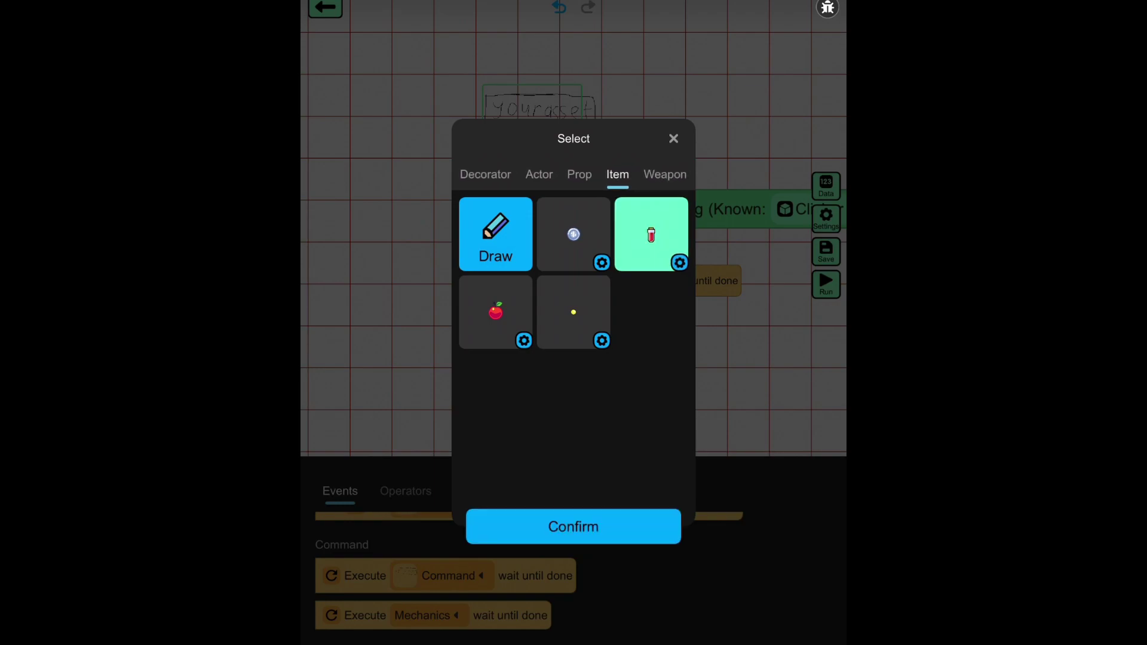
pyautogui.click(574, 526)
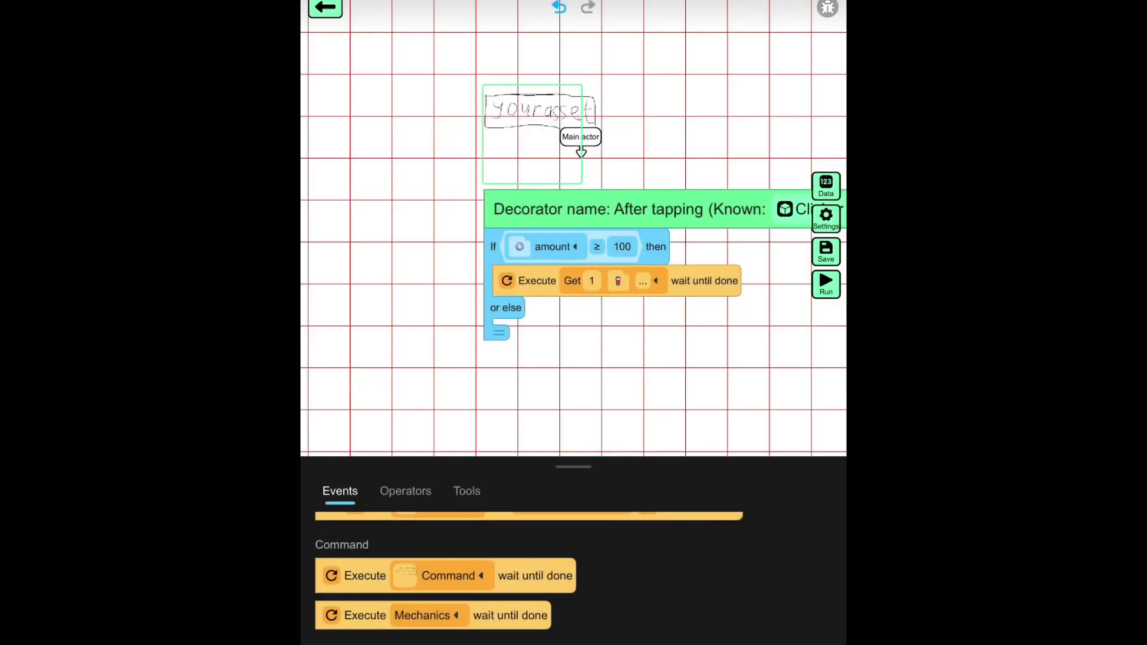
pyautogui.click(592, 280)
pyautogui.click(668, 515)
pyautogui.click(667, 612)
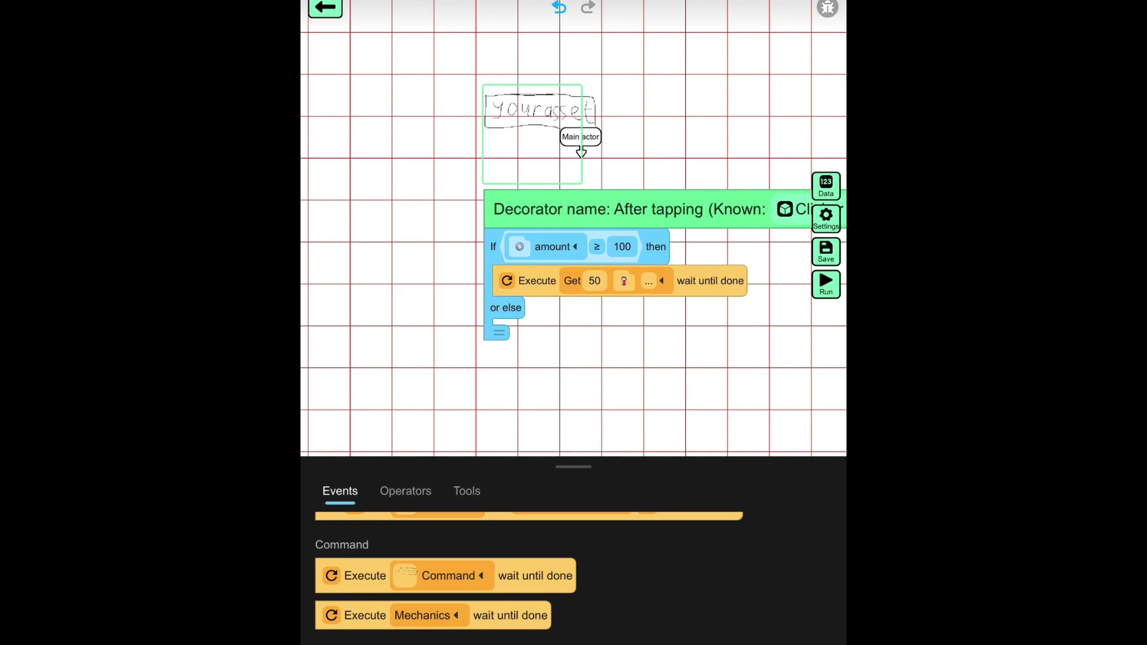
# Add a Bag > Deduct item command removing 100 of the orb item
pyautogui.moveTo(430, 614); pyautogui.dragTo(573, 309)
pyautogui.click(572, 310)
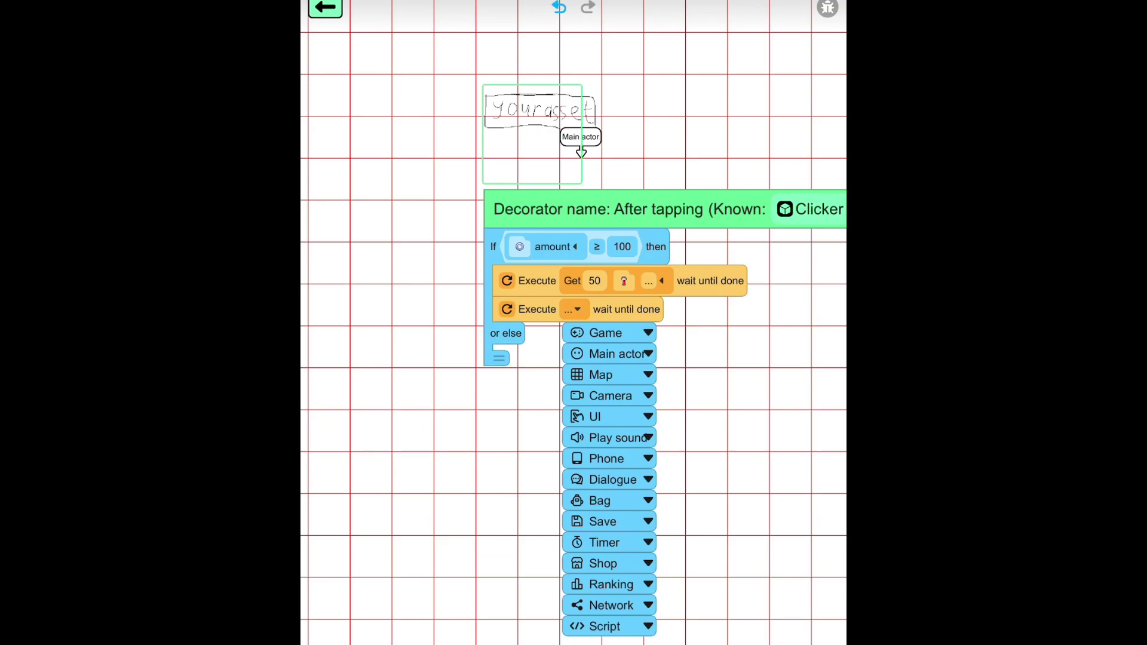
pyautogui.click(610, 501)
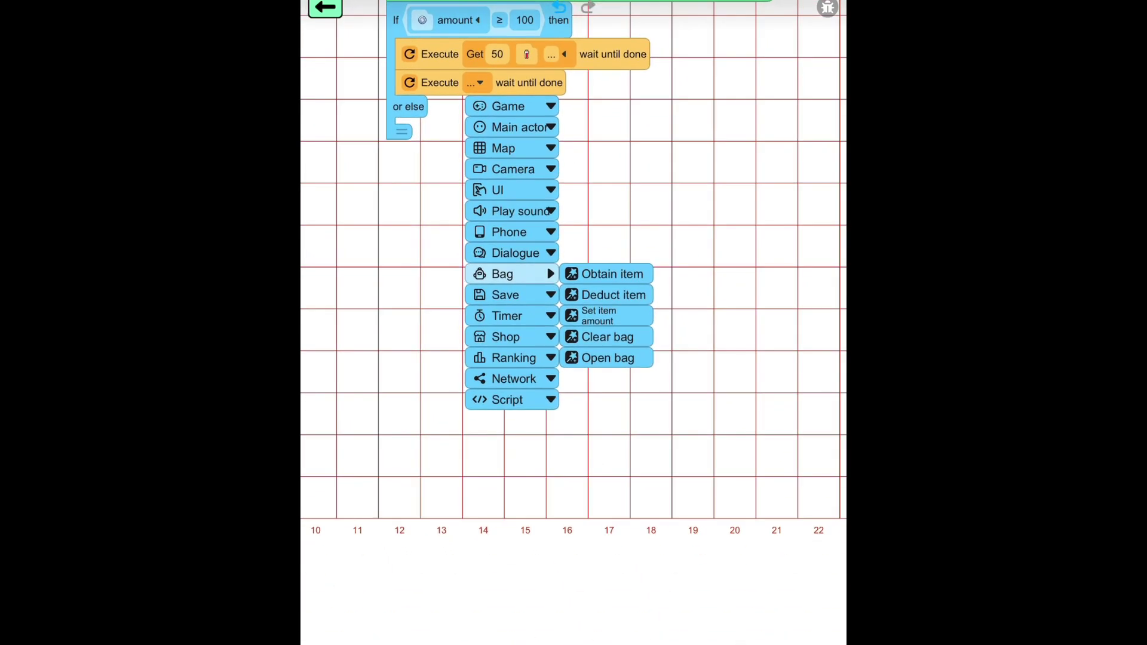
pyautogui.click(608, 295)
pyautogui.click(668, 294)
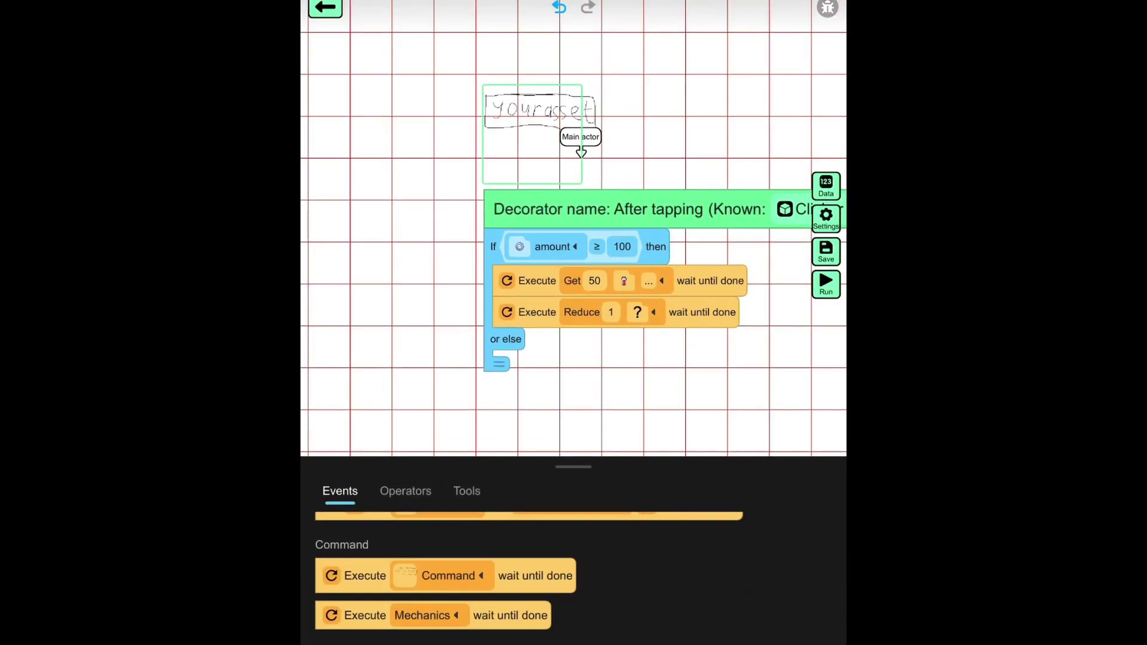
pyautogui.click(610, 312)
pyautogui.write('00')
pyautogui.click(667, 612)
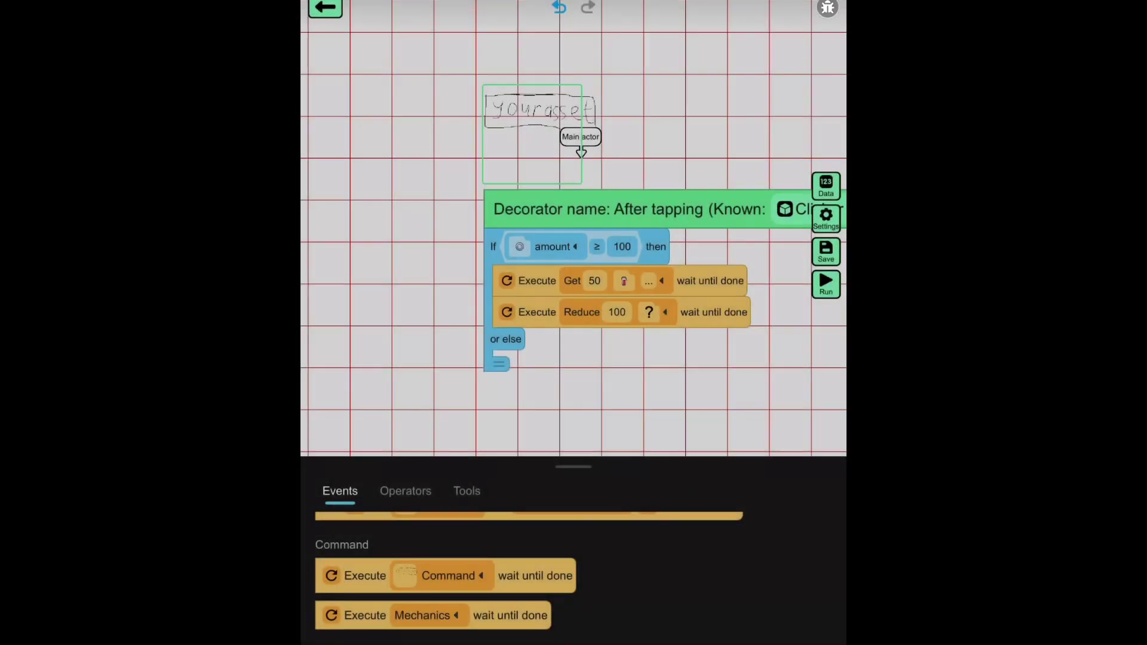
pyautogui.click(636, 312)
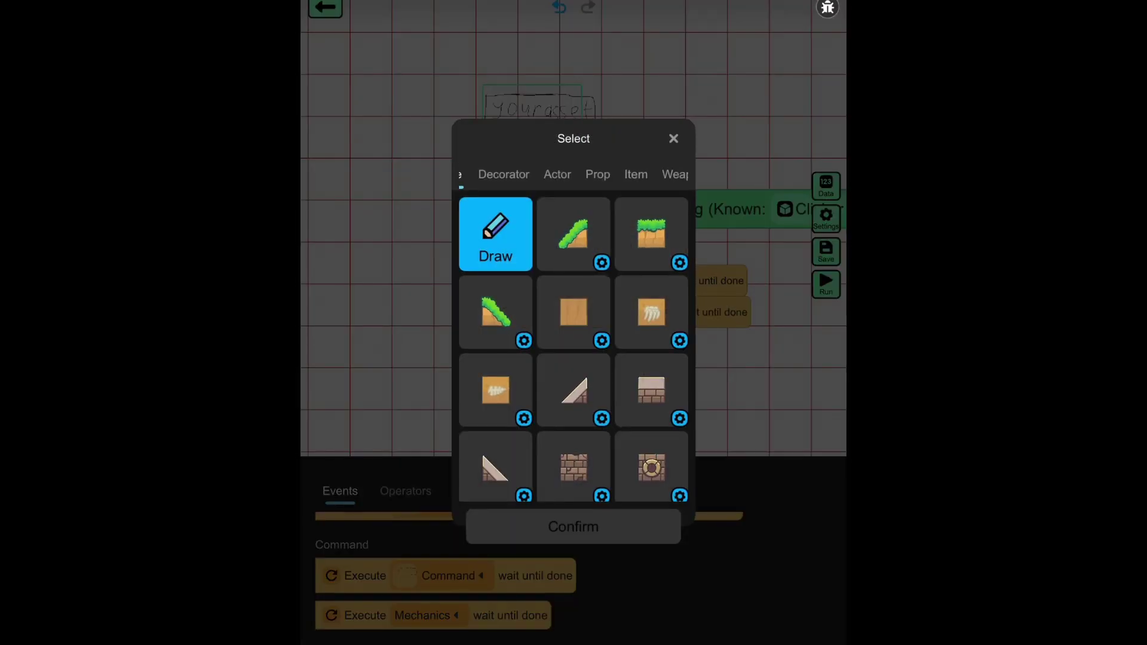
pyautogui.click(636, 174)
pyautogui.click(574, 234)
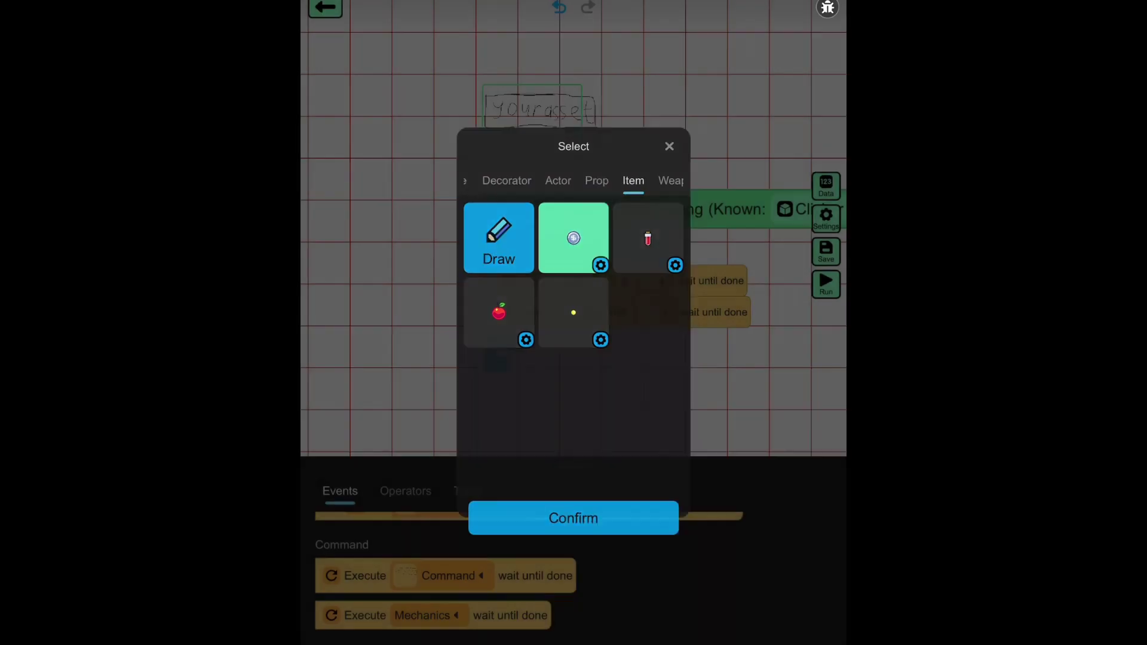
pyautogui.click(574, 526)
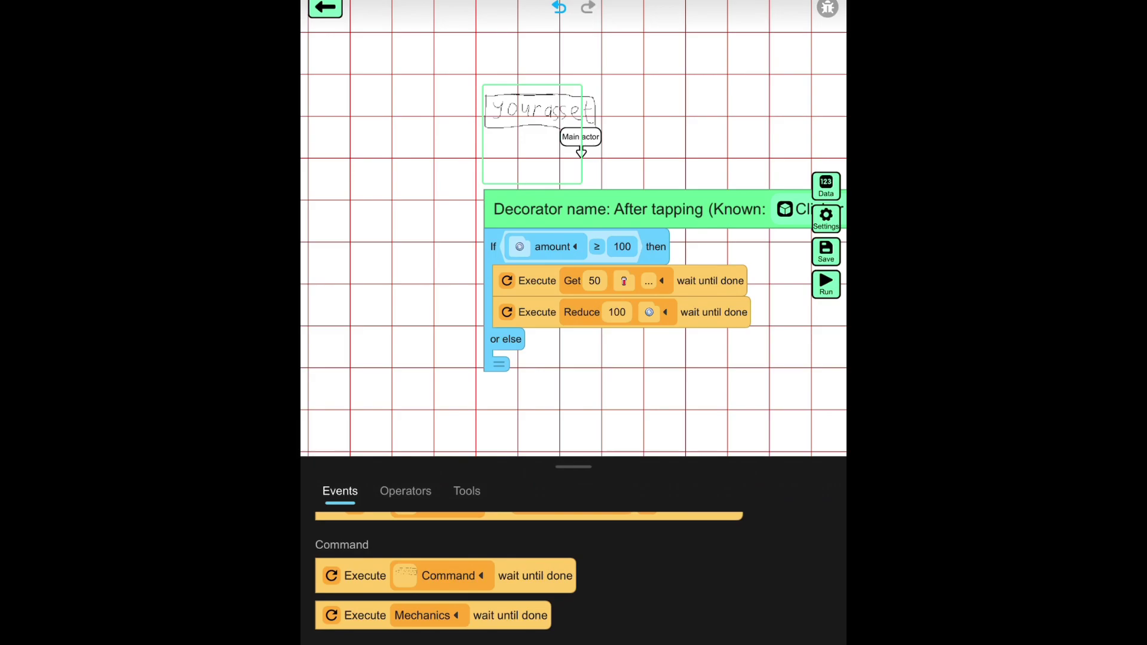
# Add a Dialogue command to the or else branch
pyautogui.moveTo(430, 615); pyautogui.dragTo(591, 363)
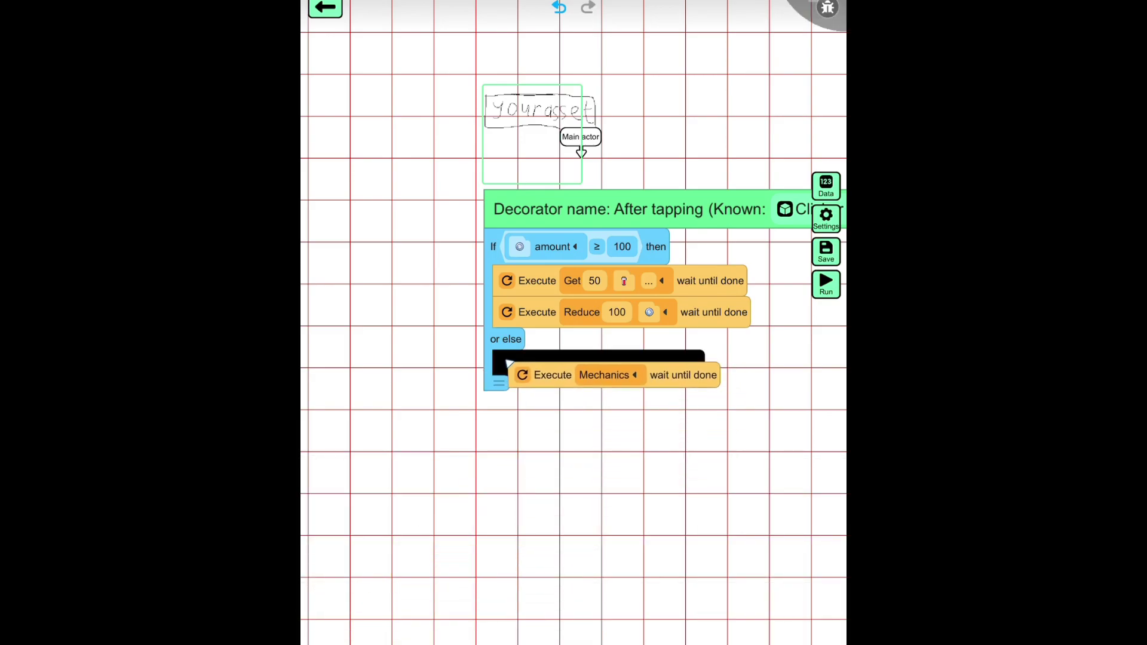
pyautogui.click(592, 363)
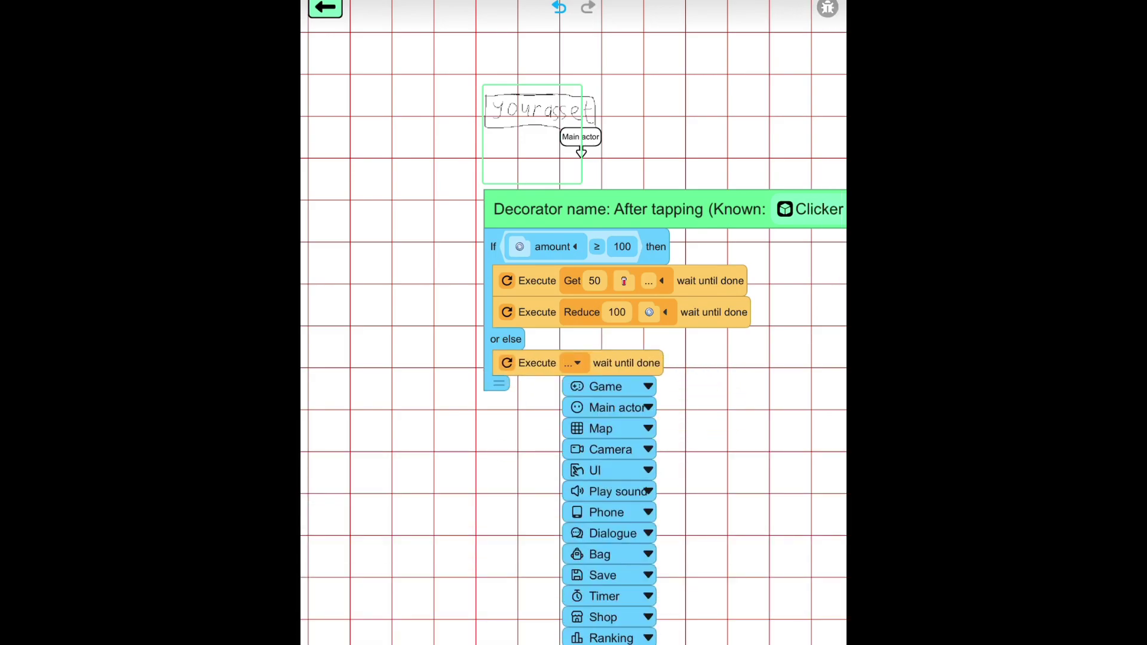
pyautogui.click(612, 533)
pyautogui.scroll(-5, 717, 359)
pyautogui.click(605, 273)
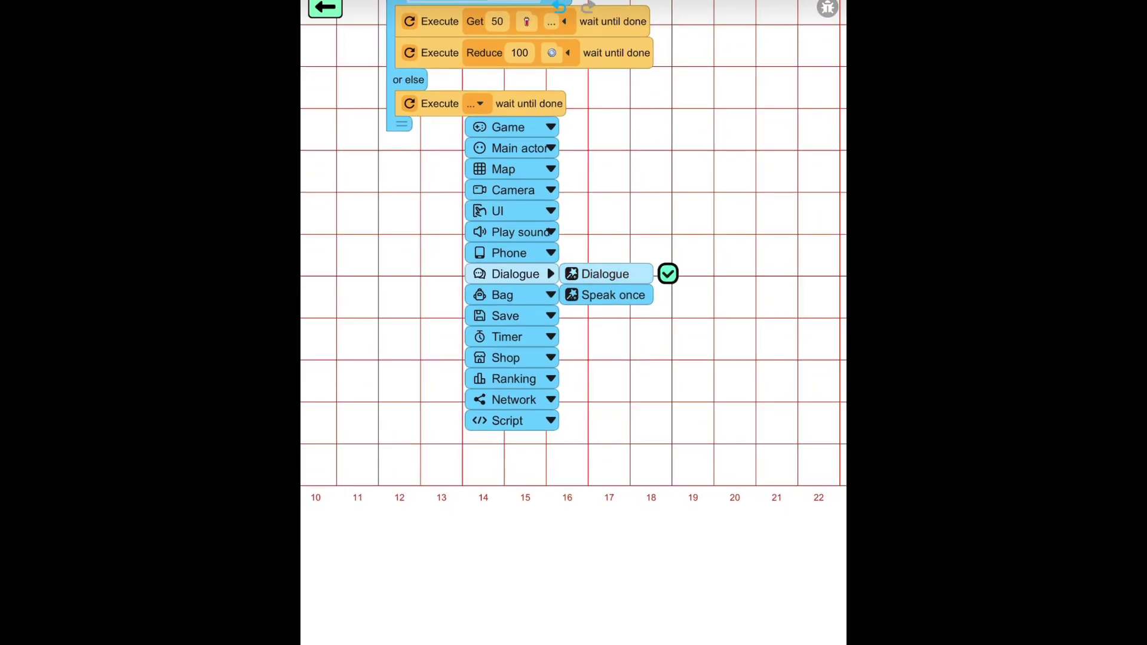
pyautogui.click(668, 273)
# Add a dialogue line reading 'Ur too poor 😭'
pyautogui.click(614, 363)
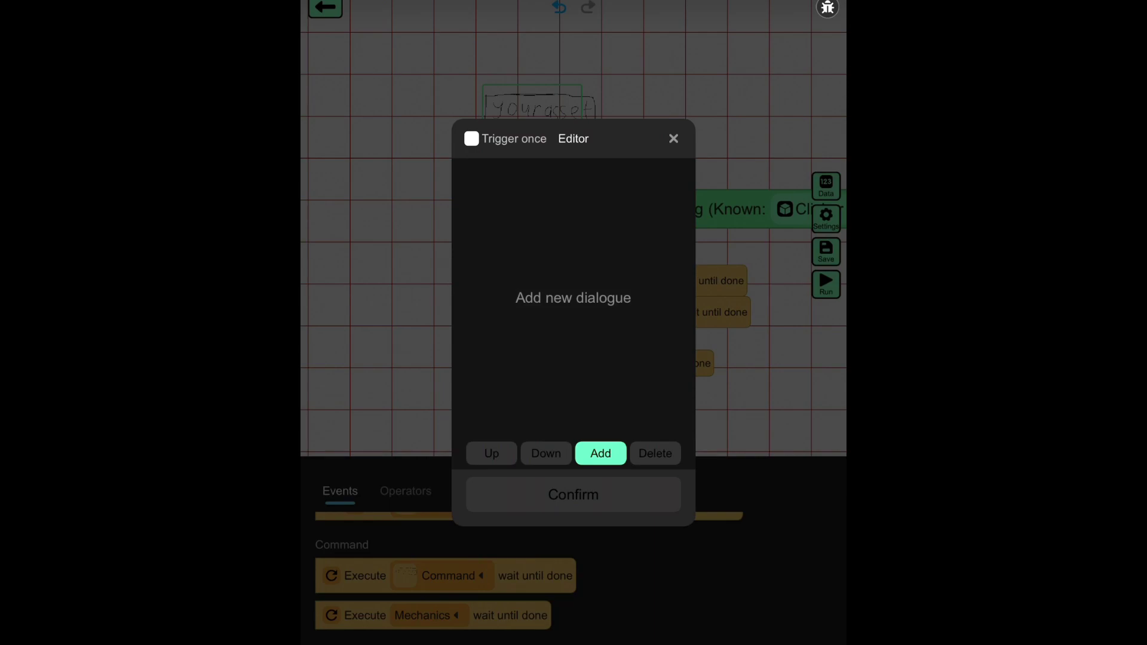
pyautogui.click(600, 453)
pyautogui.click(598, 195)
pyautogui.press('BackSpace')
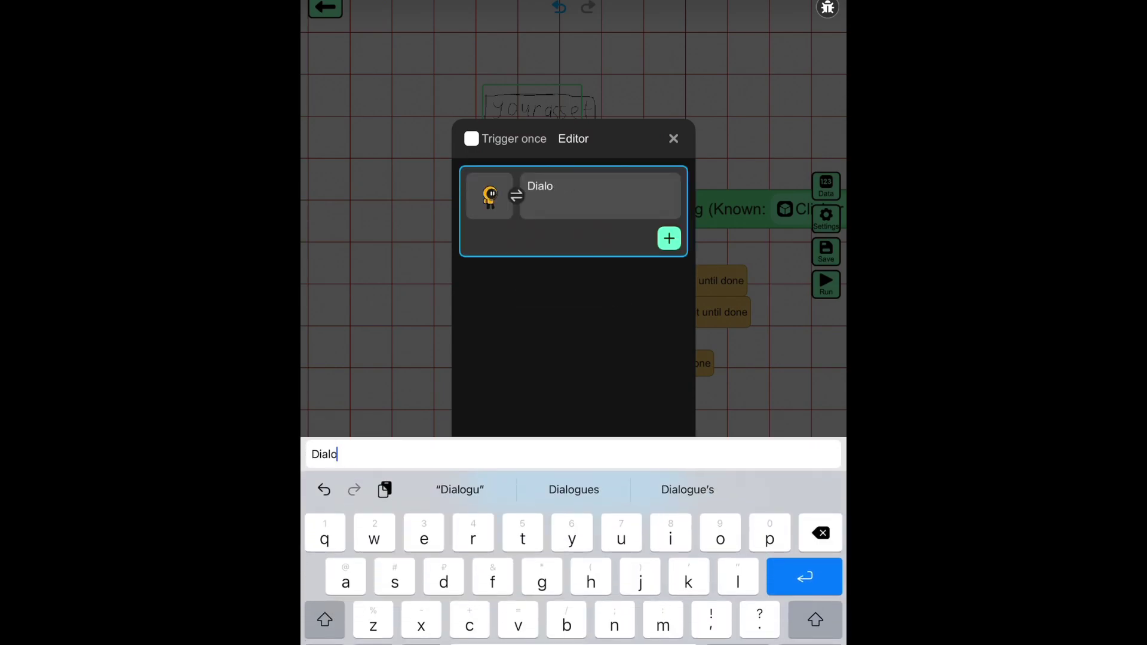
pyautogui.press('BackSpace')
pyautogui.press('BackSpace')
pyautogui.press('BackSpace')
pyautogui.write('Ur')
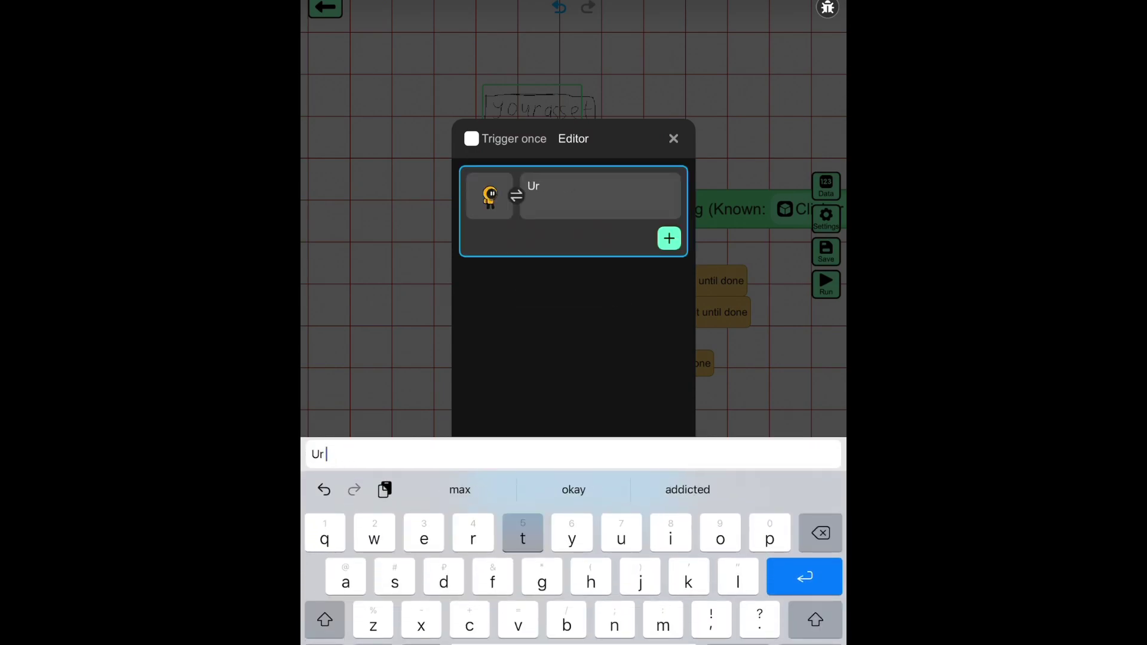
pyautogui.write(' too poor ')
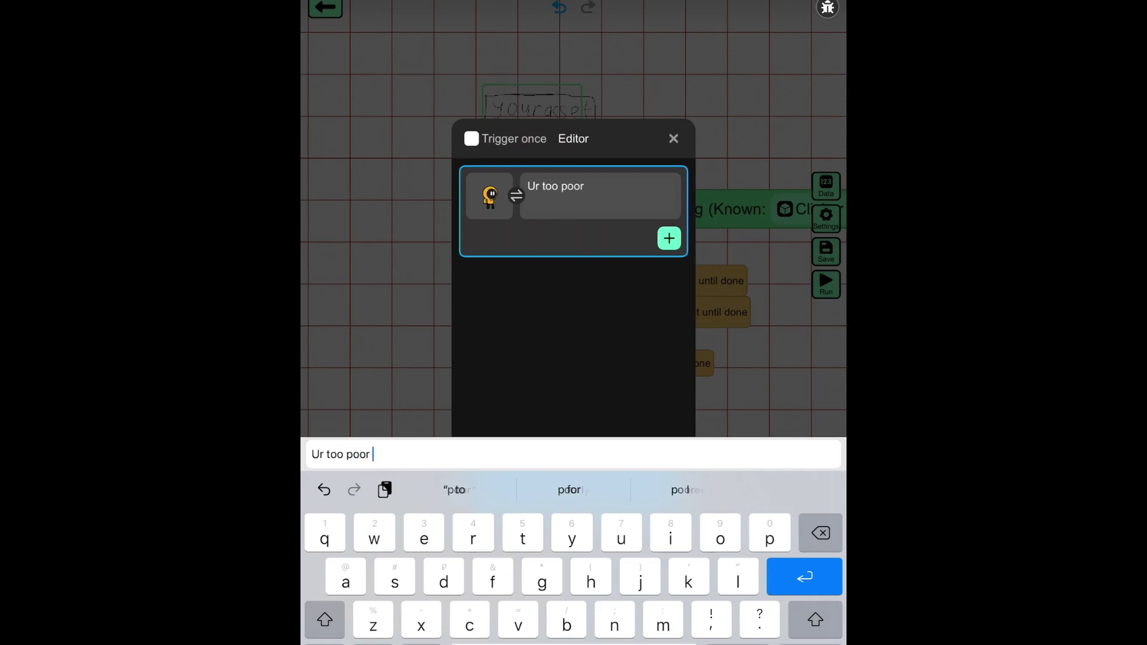
pyautogui.write('cry')
pyautogui.click(684, 490)
pyautogui.press('Return')
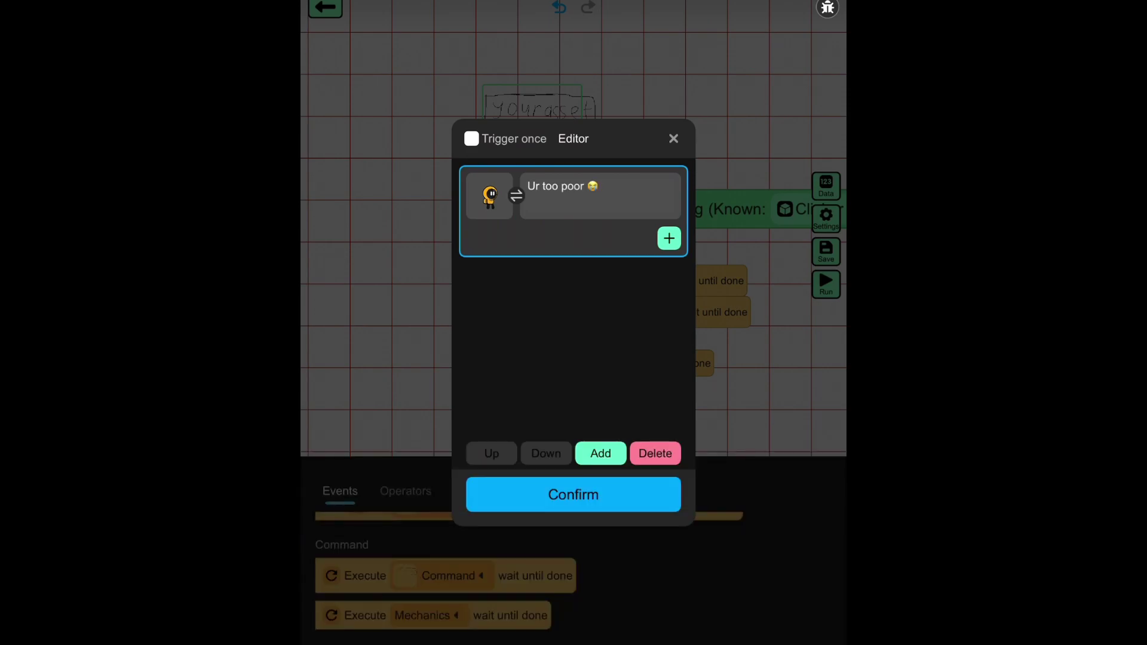
pyautogui.click(572, 494)
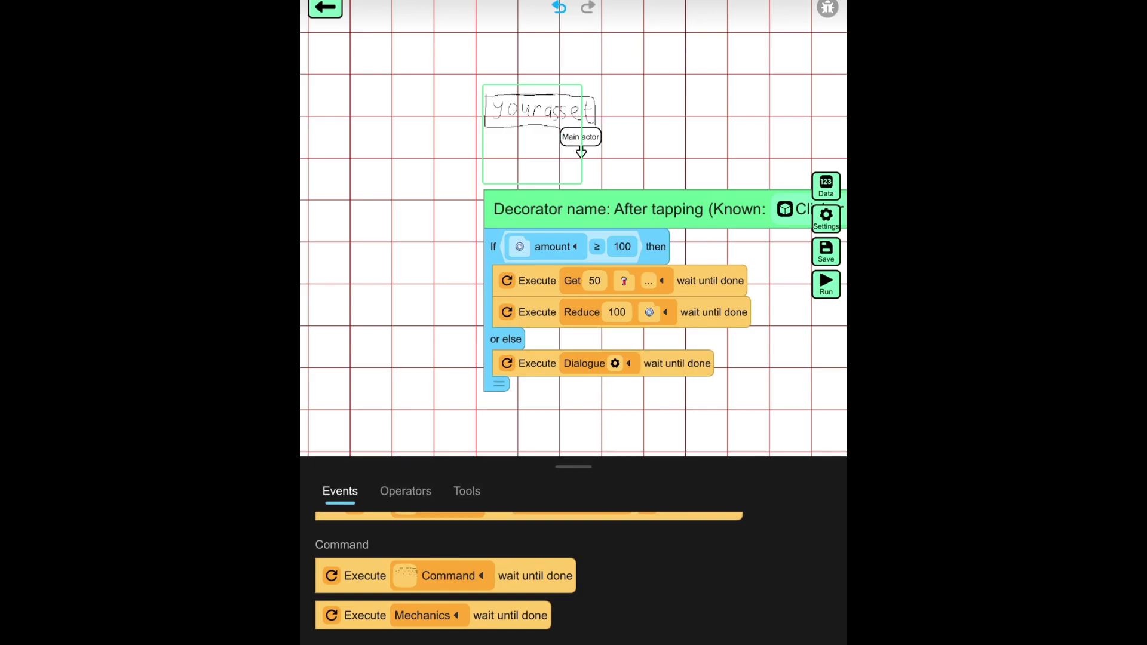
# Save the tap script, close the editor, accept the button settings and save the map
pyautogui.click(825, 252)
pyautogui.click(325, 8)
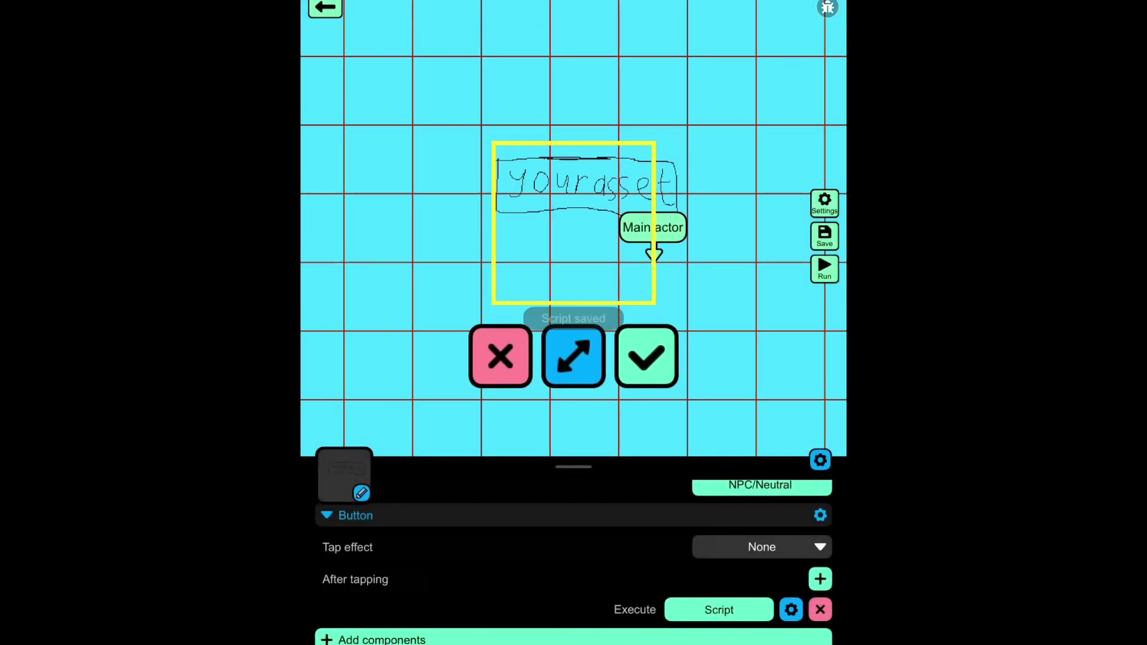
pyautogui.click(645, 356)
pyautogui.click(825, 236)
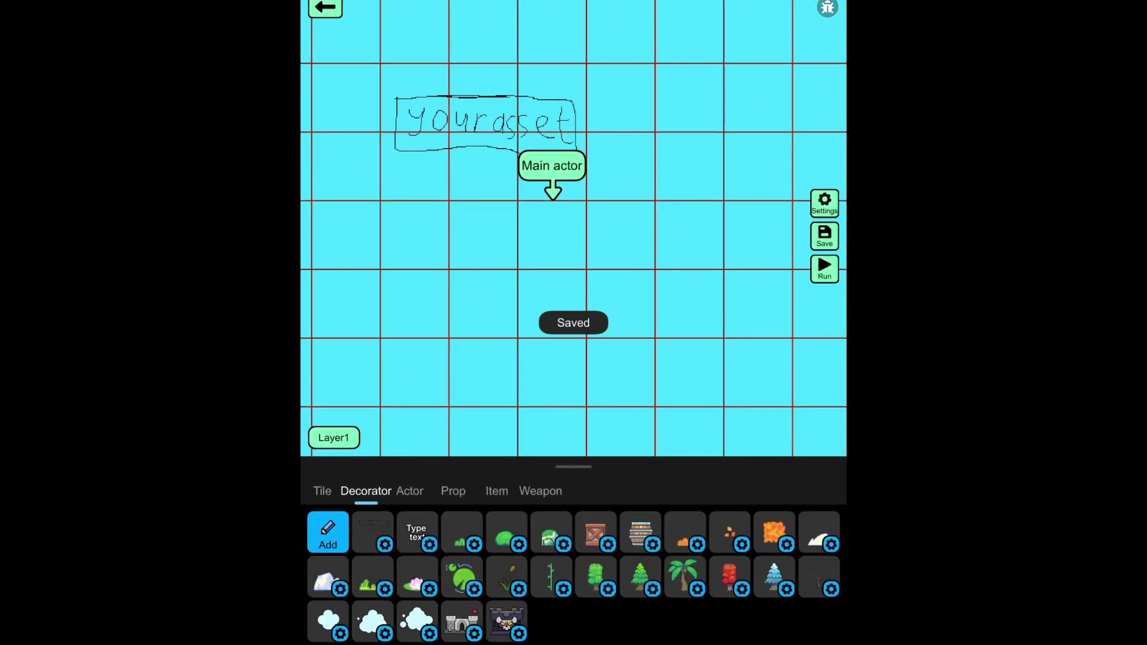
# Add a When initializing map action that adds 100 Coin to the bag
pyautogui.click(824, 203)
pyautogui.click(668, 368)
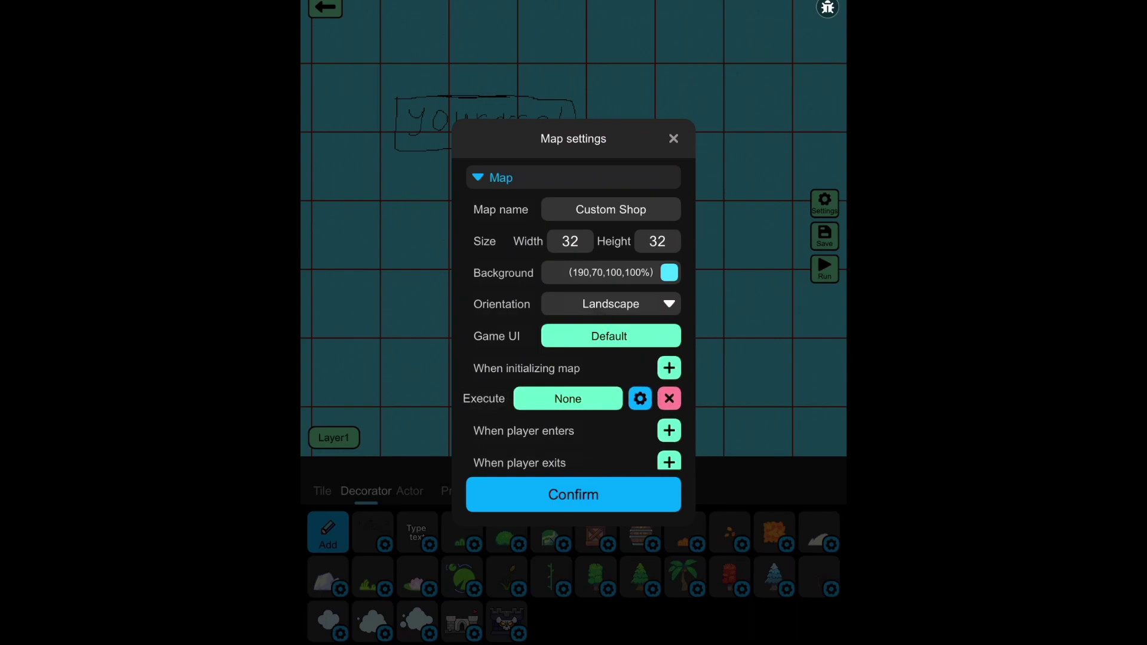
pyautogui.click(574, 399)
pyautogui.click(508, 440)
pyautogui.click(624, 470)
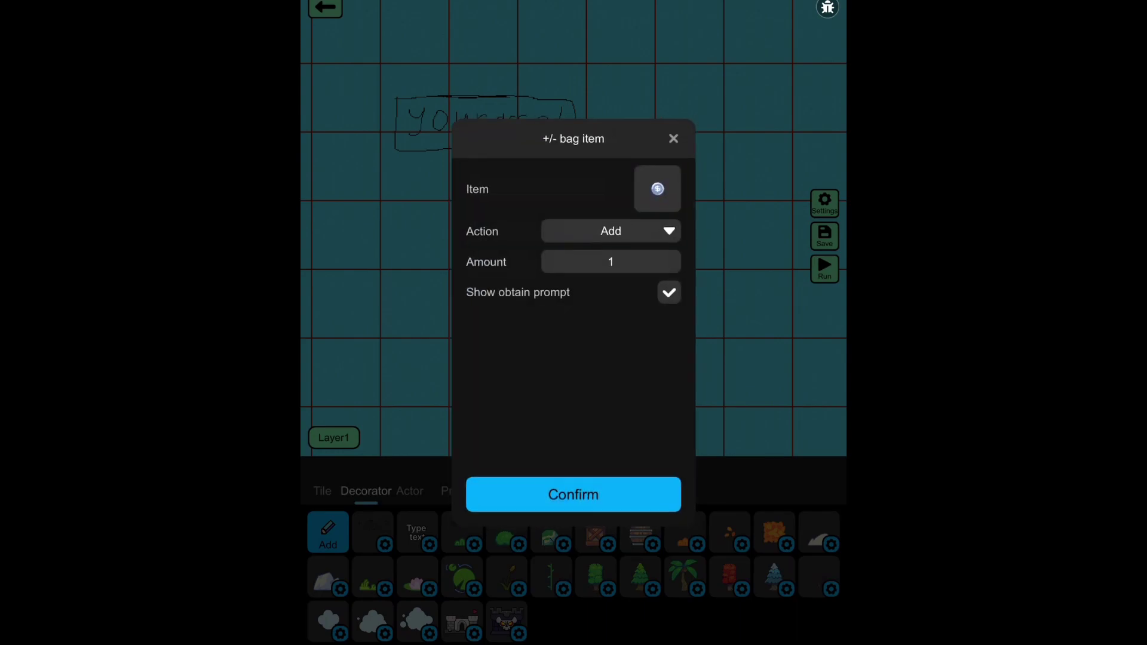
pyautogui.click(611, 262)
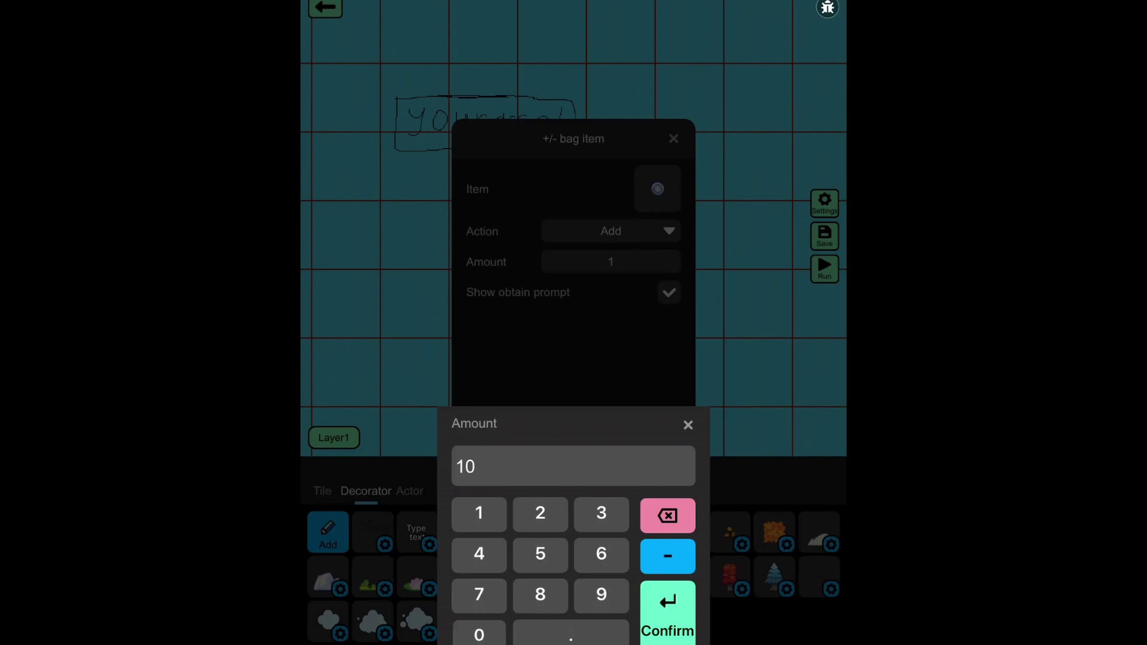
pyautogui.click(478, 635)
pyautogui.click(667, 613)
pyautogui.click(573, 493)
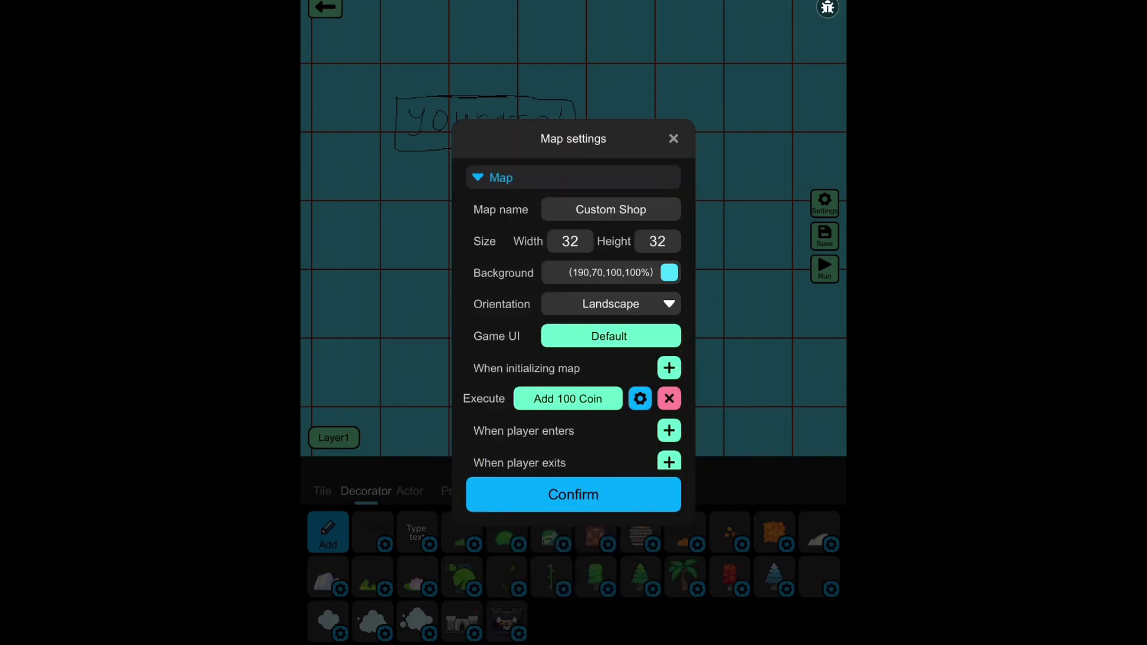
# Close map settings, save the map and start a playtest
pyautogui.click(574, 494)
pyautogui.click(824, 237)
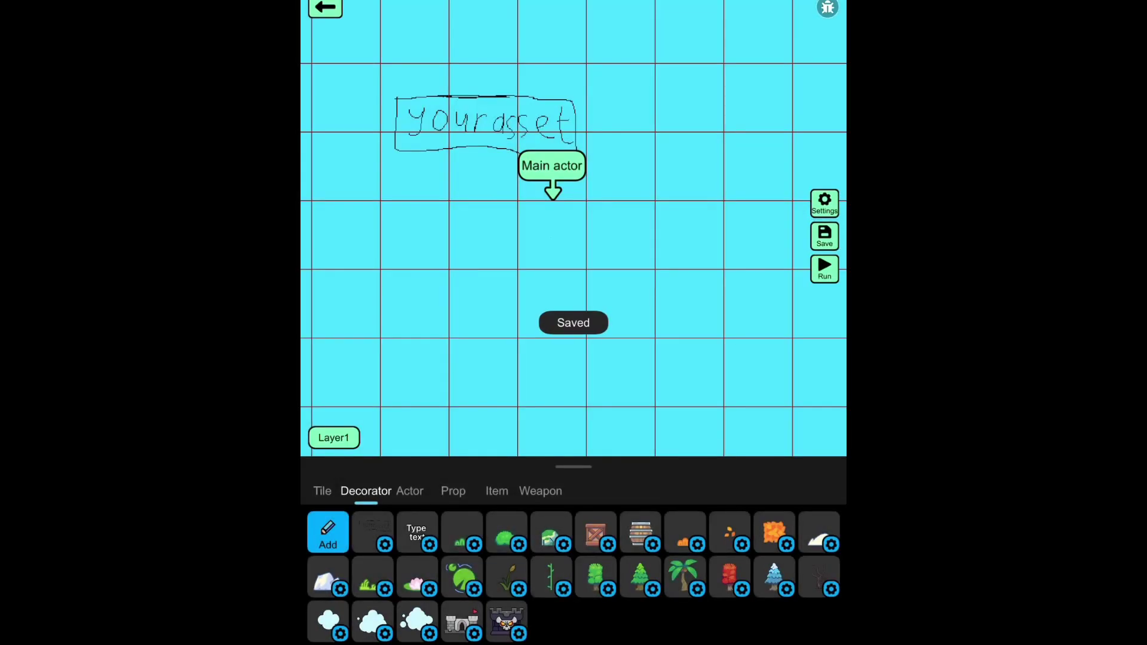
pyautogui.click(824, 268)
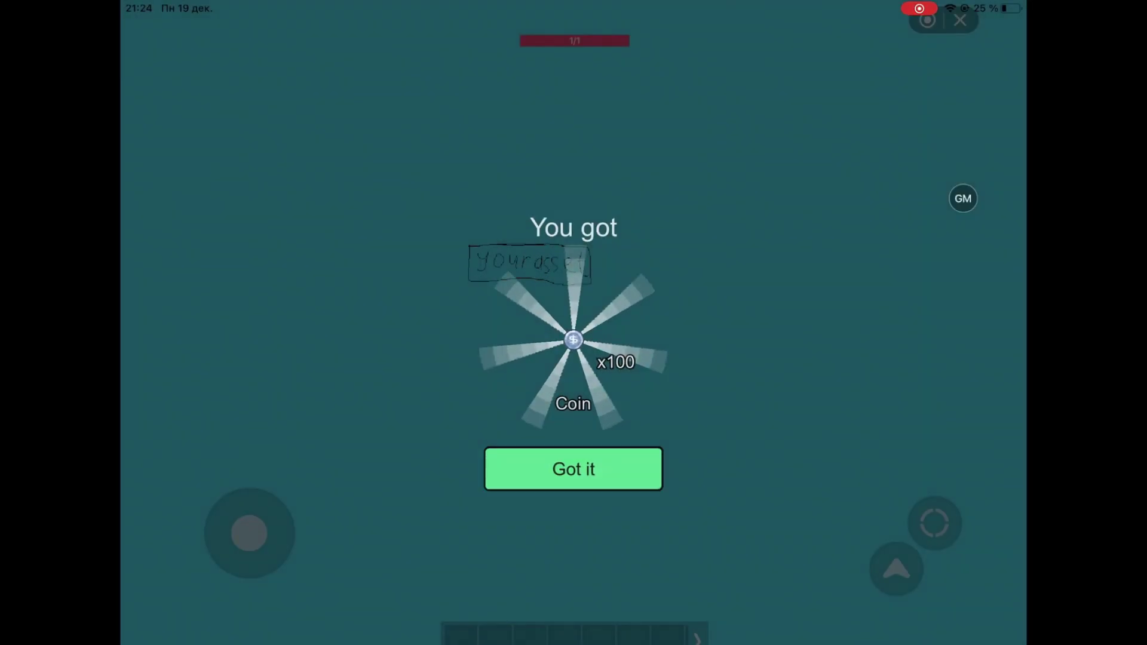
# Dismiss the coin popup, tap the 'your asset' sign, close the dialogue, and check the bag
pyautogui.click(573, 473)
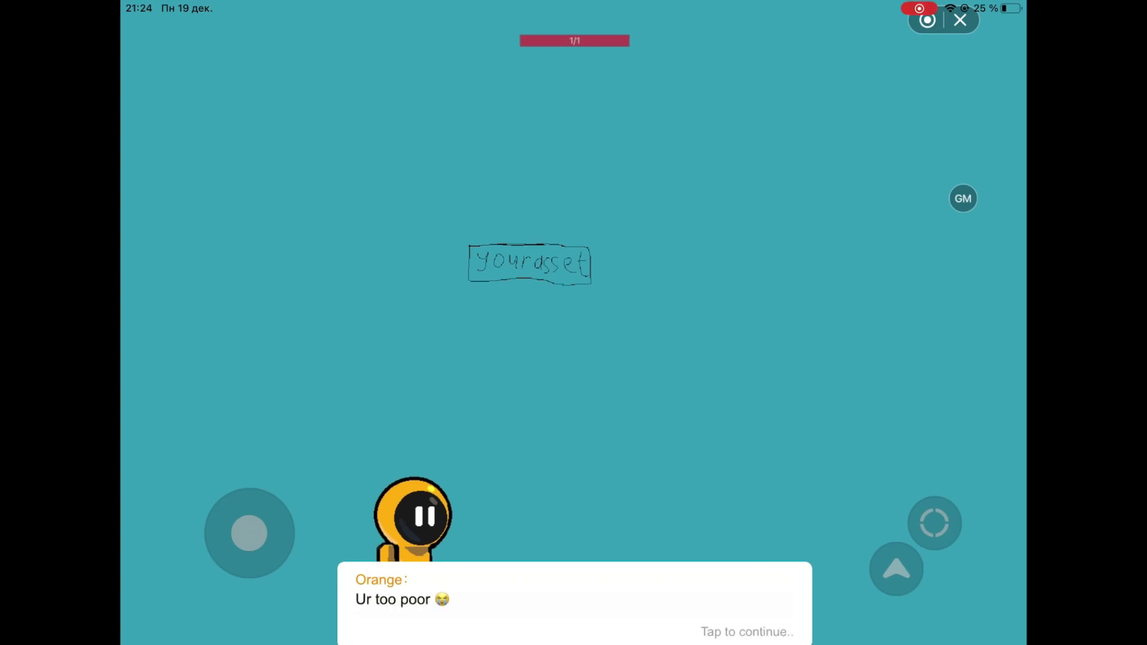
pyautogui.click(573, 358)
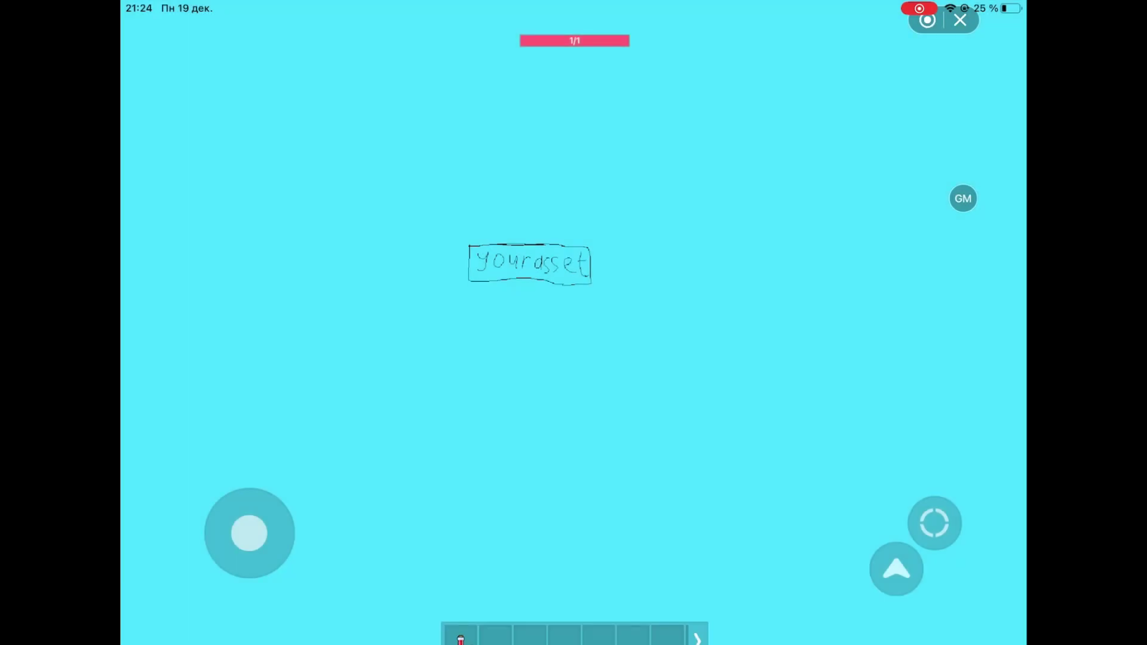
pyautogui.click(573, 358)
pyautogui.click(697, 637)
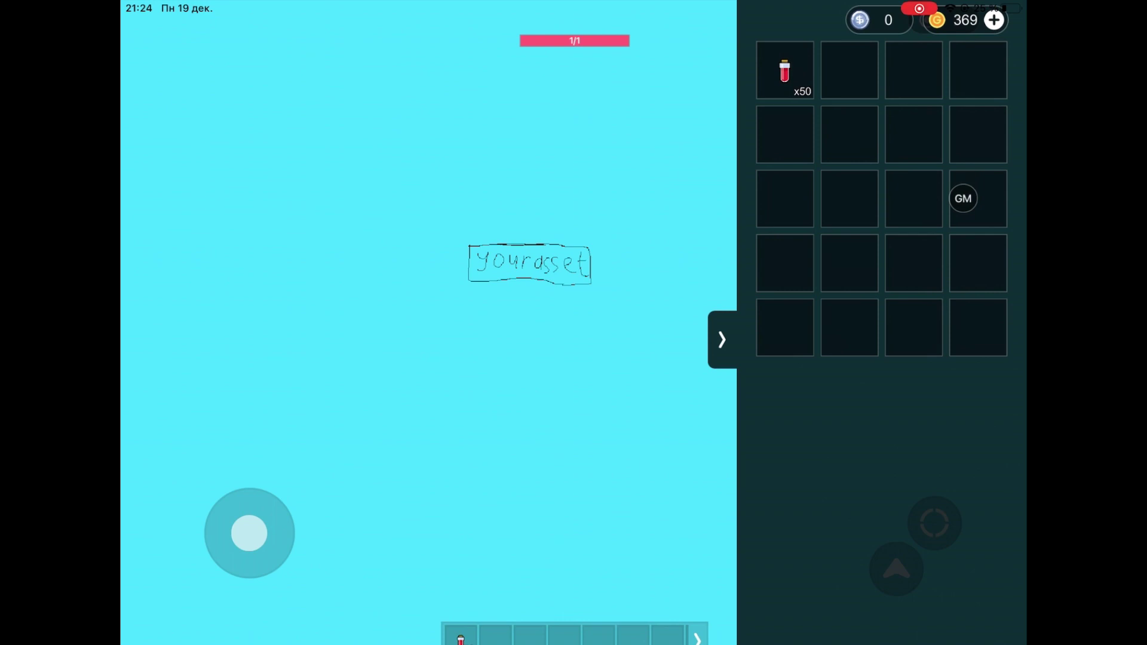